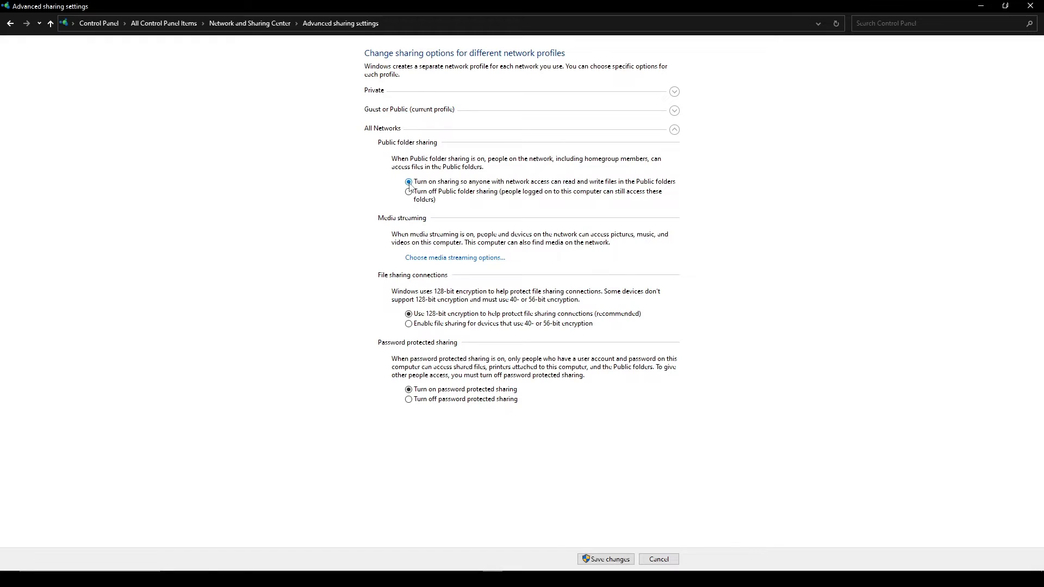
Save the advanced sharing settings and switch to the running Windows10 virtual machine
left_click(617, 562)
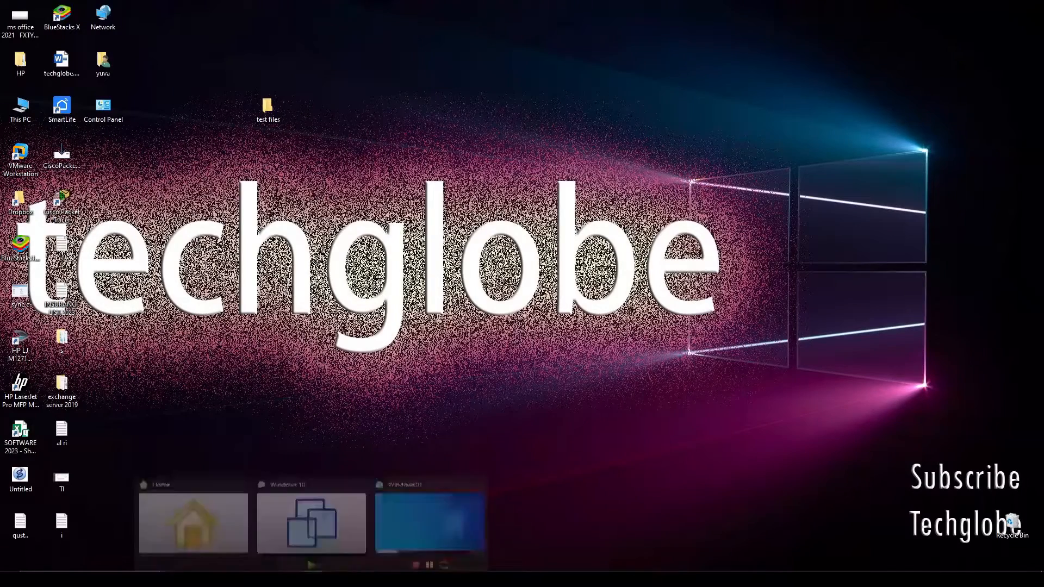
left_click(415, 512)
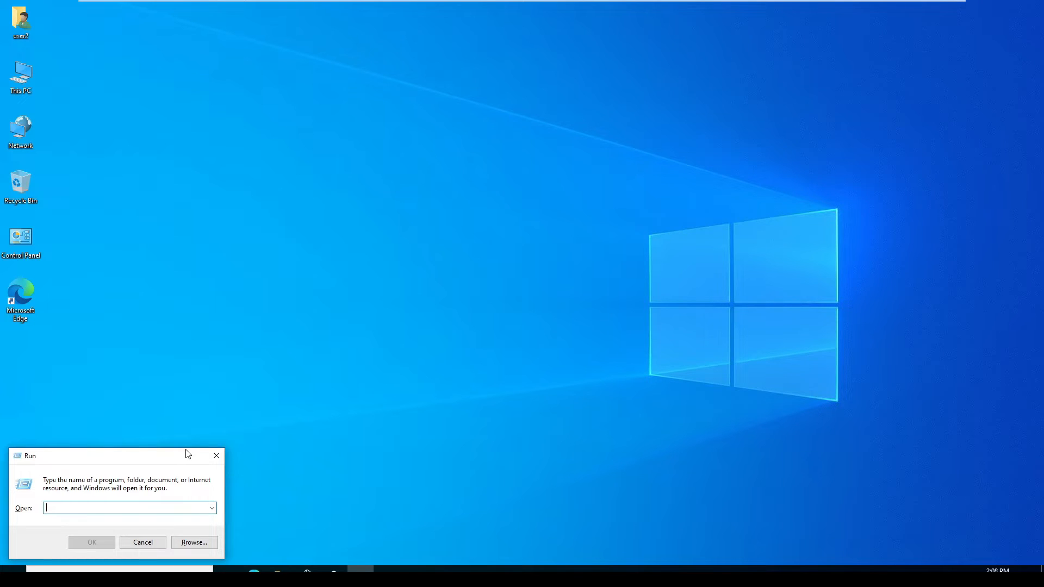
Connect to \\192.168.1.205 through Run and sign in with the user name administrator and the account password
type("\\\\192.168.1.205")
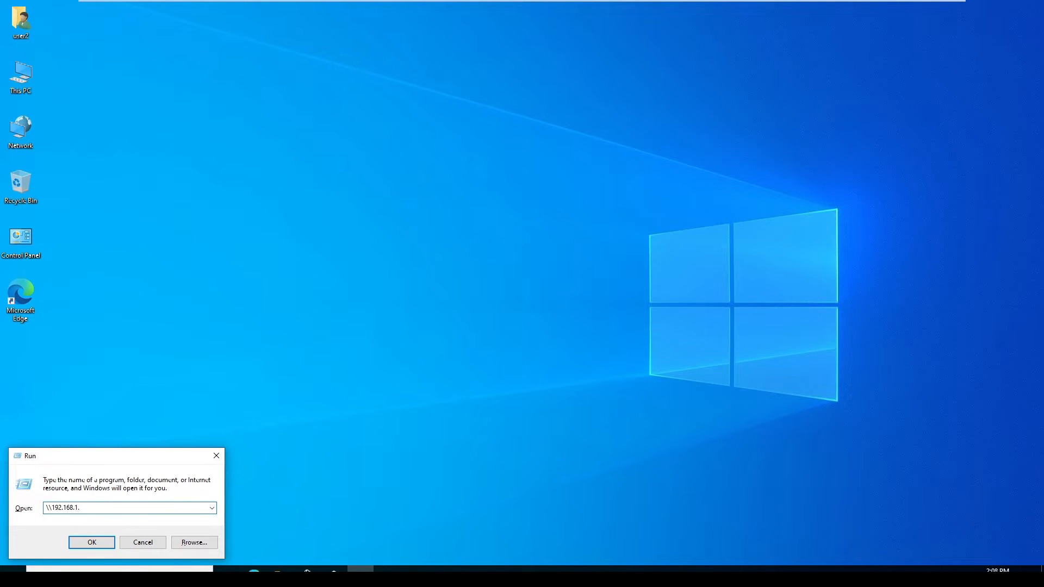
left_click(87, 540)
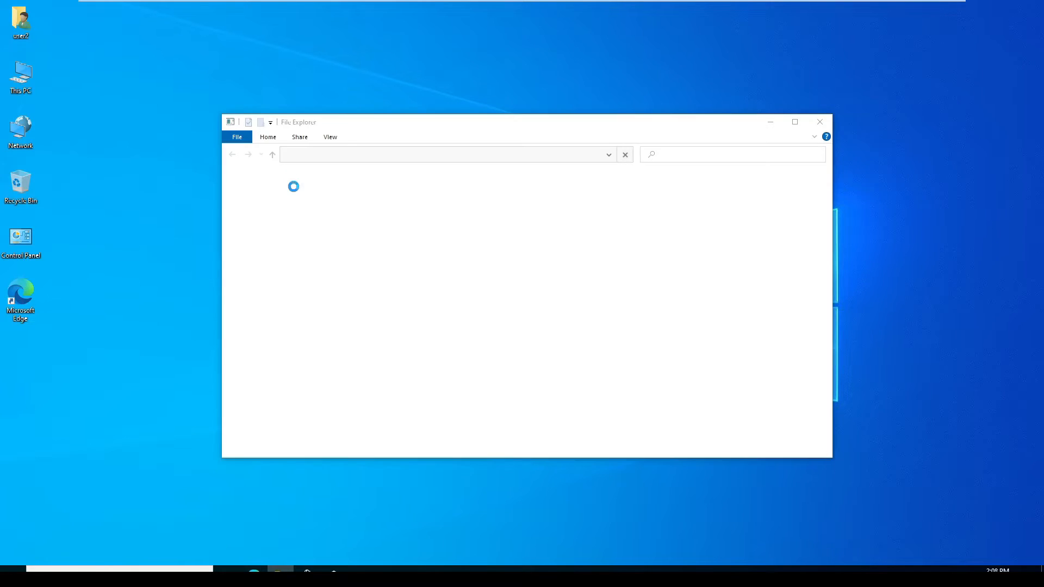
left_click_drag(222, 29, 557, 191)
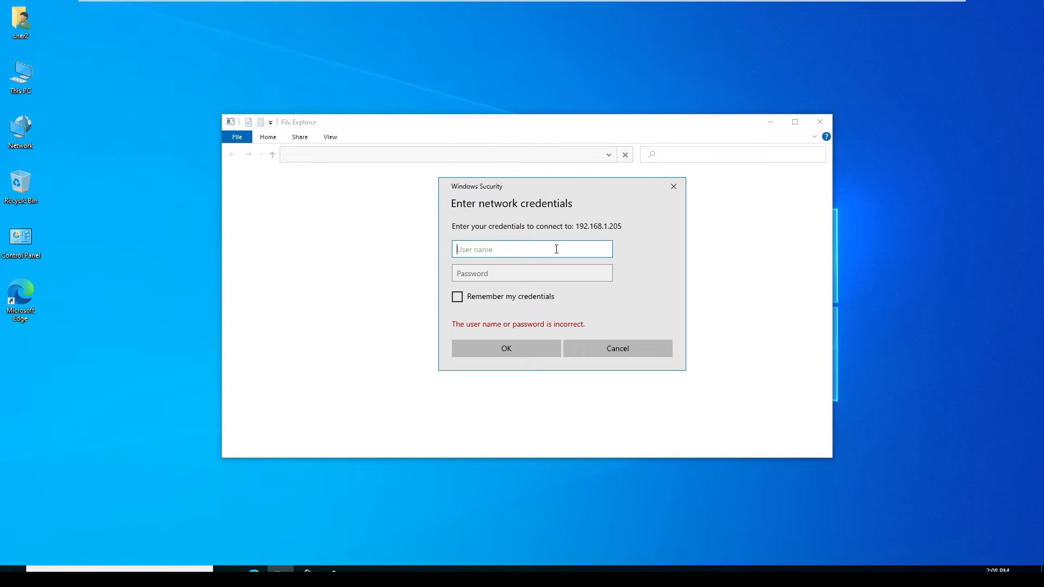
type("administrator")
key("Tab")
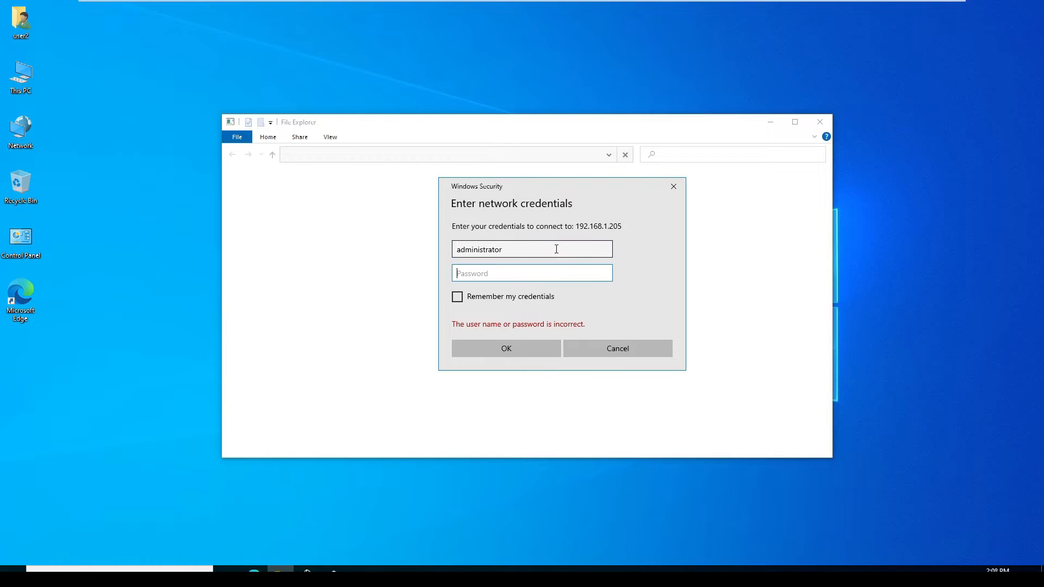
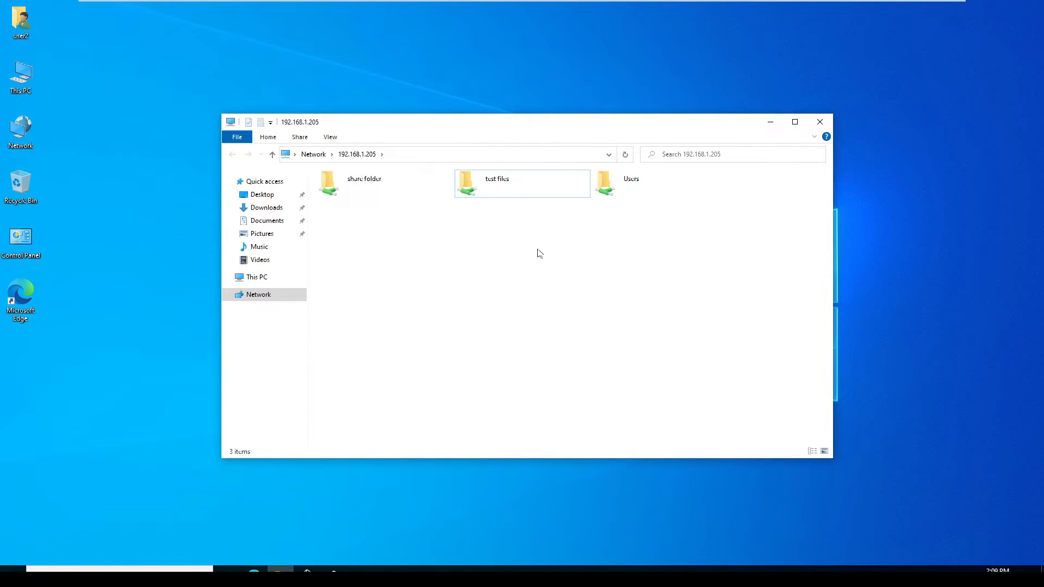
Map the shared folder test files as network drive Z: with reconnection at sign-in
right_click(482, 185)
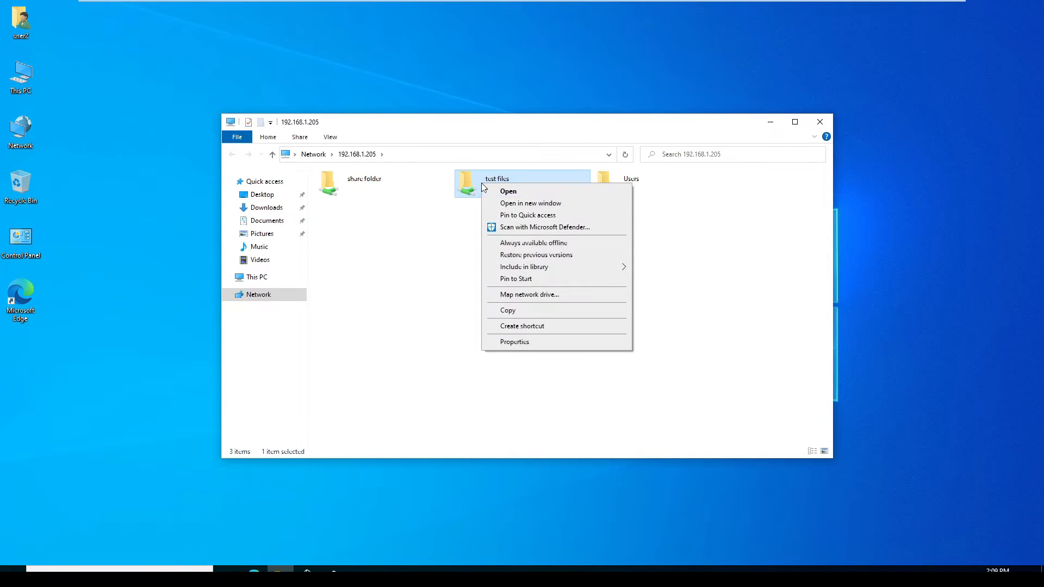
left_click(558, 297)
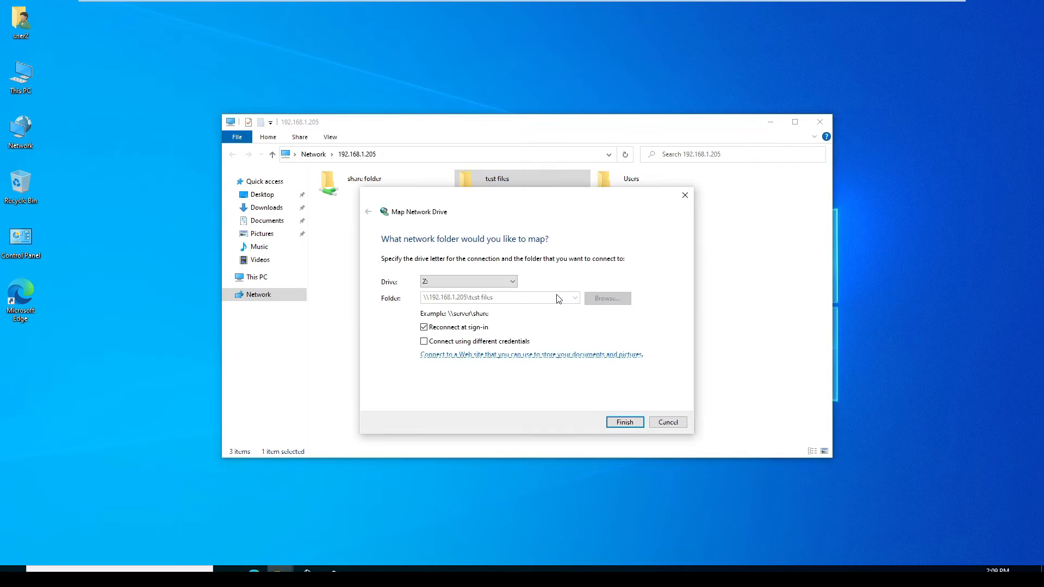
left_click(624, 424)
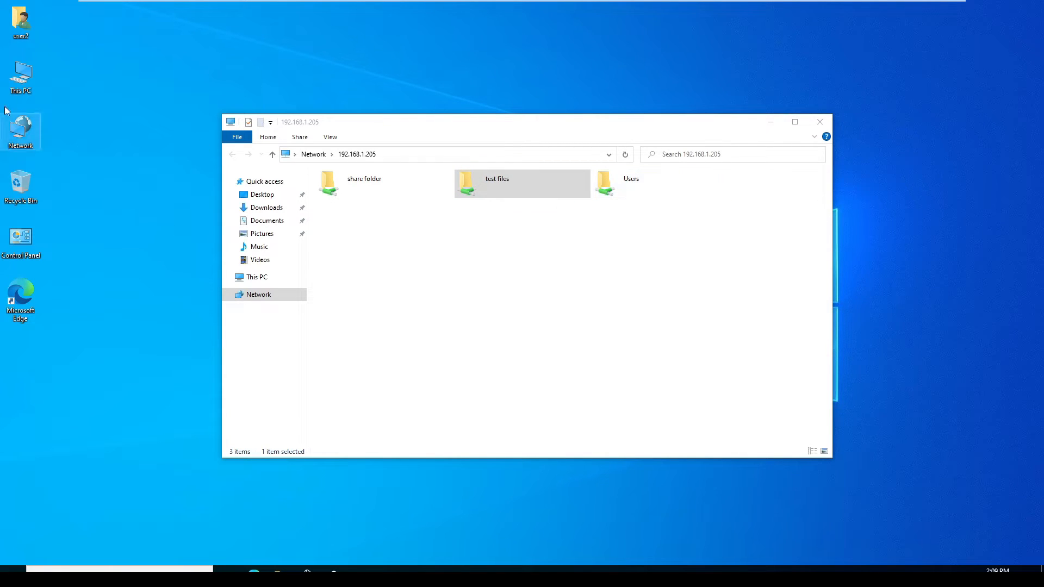
Open the mapped test files (Z:) drive from This PC in a maximized window
double_click(28, 73)
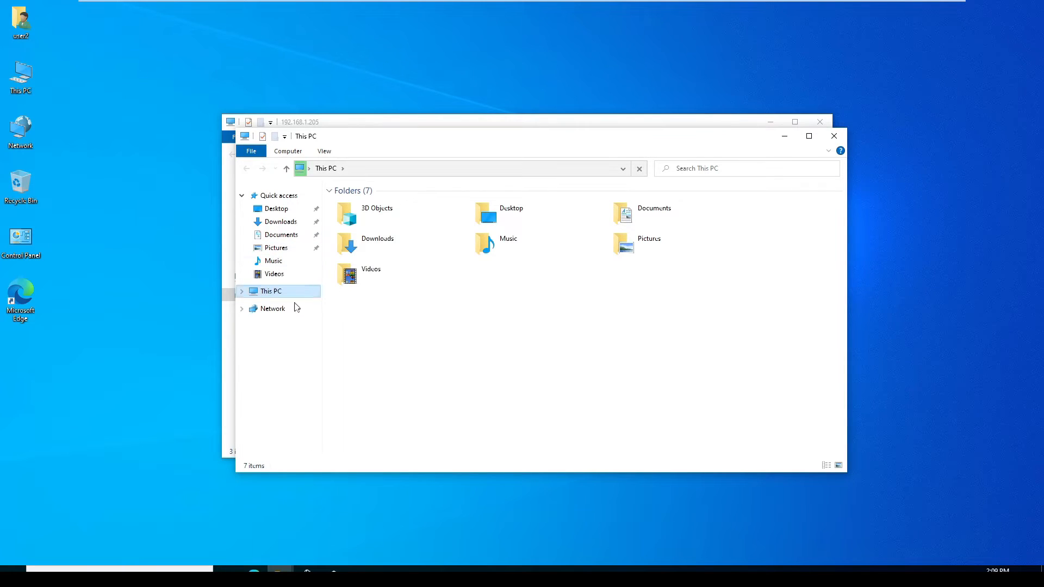
left_click(810, 135)
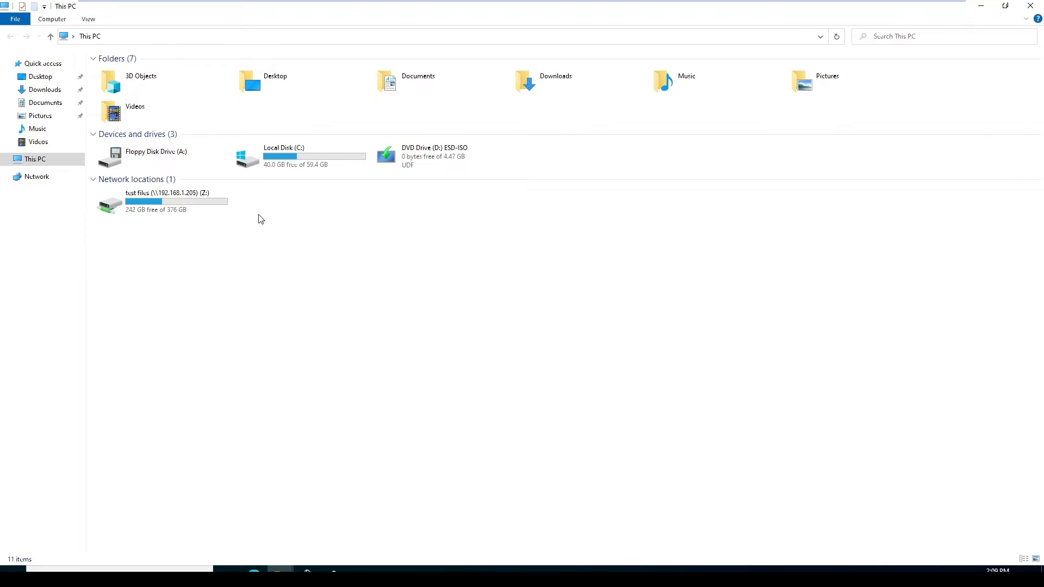
double_click(151, 197)
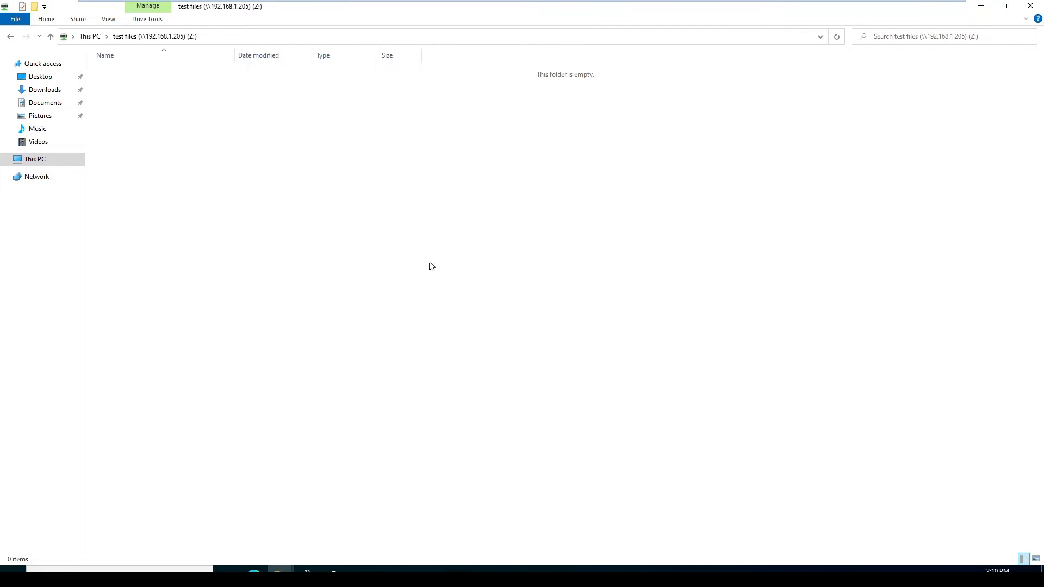
Try to create a text document on the mapped Z: drive
right_click(264, 171)
mouse_move(354, 276)
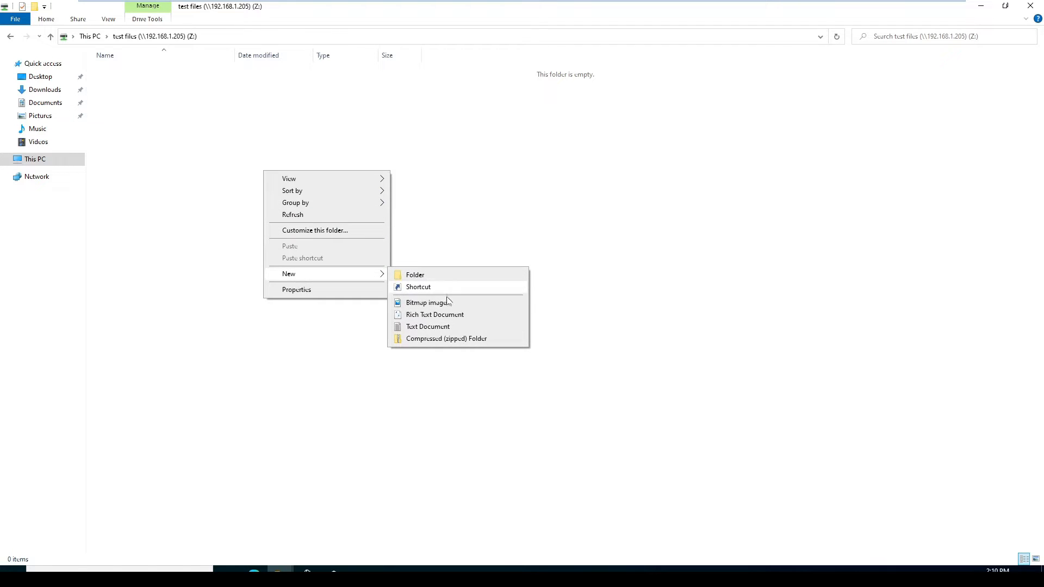
left_click(417, 329)
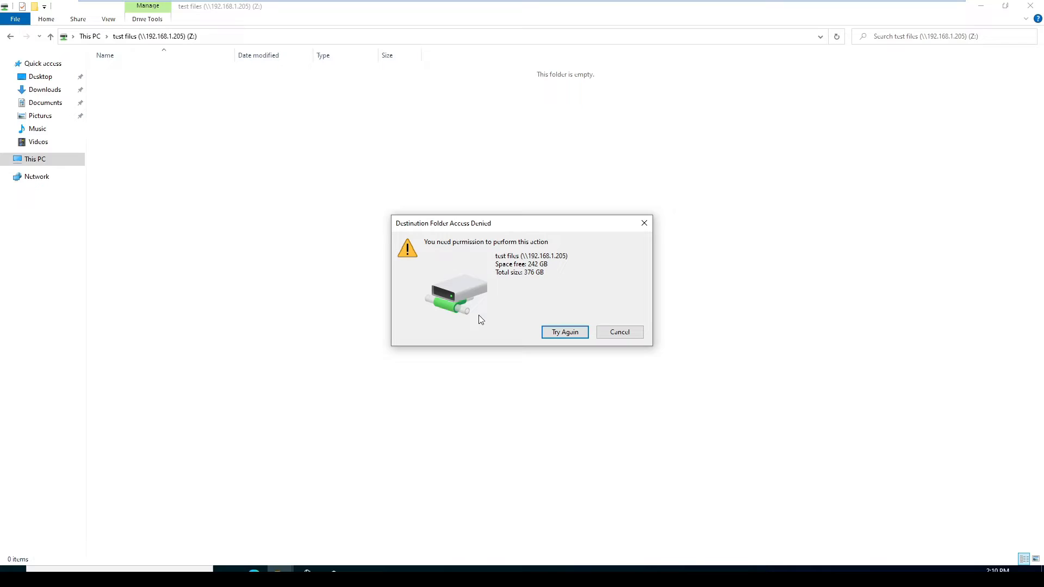
Minimize the virtual machine and open the advanced sharing permissions of the test files folder on the host desktop
mouse_move(329, 3)
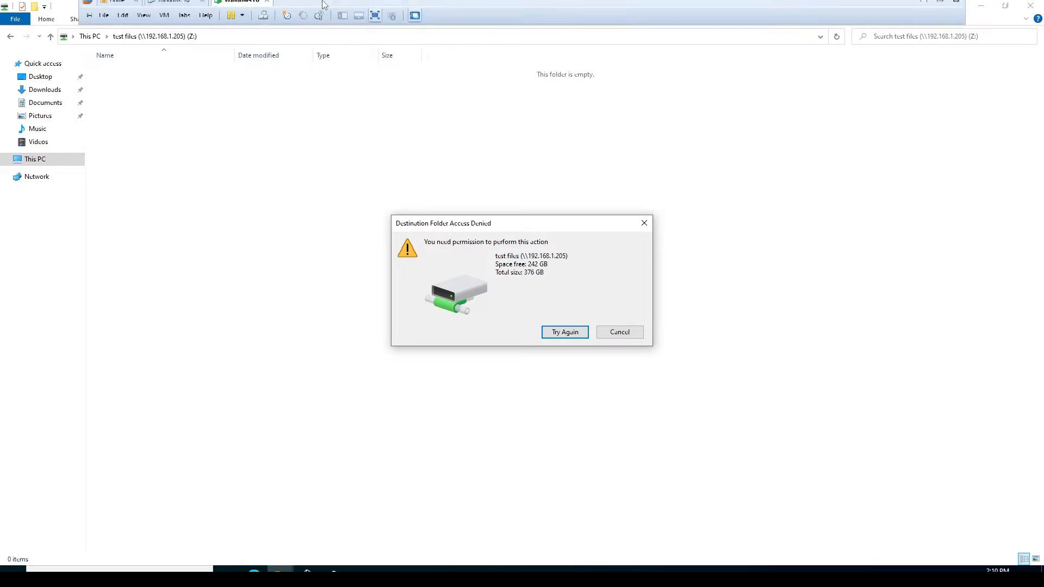
left_click(926, 6)
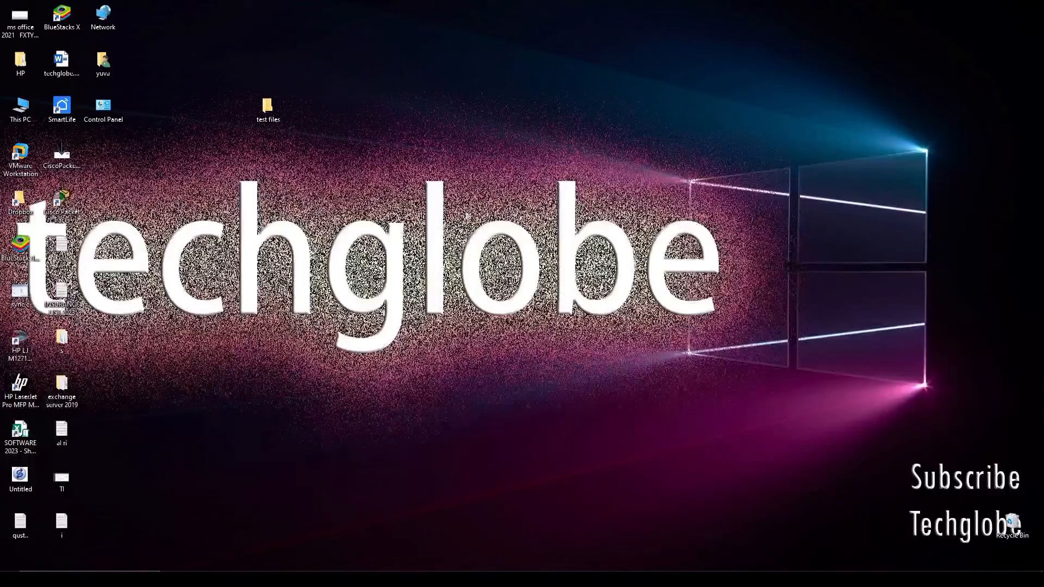
right_click(265, 114)
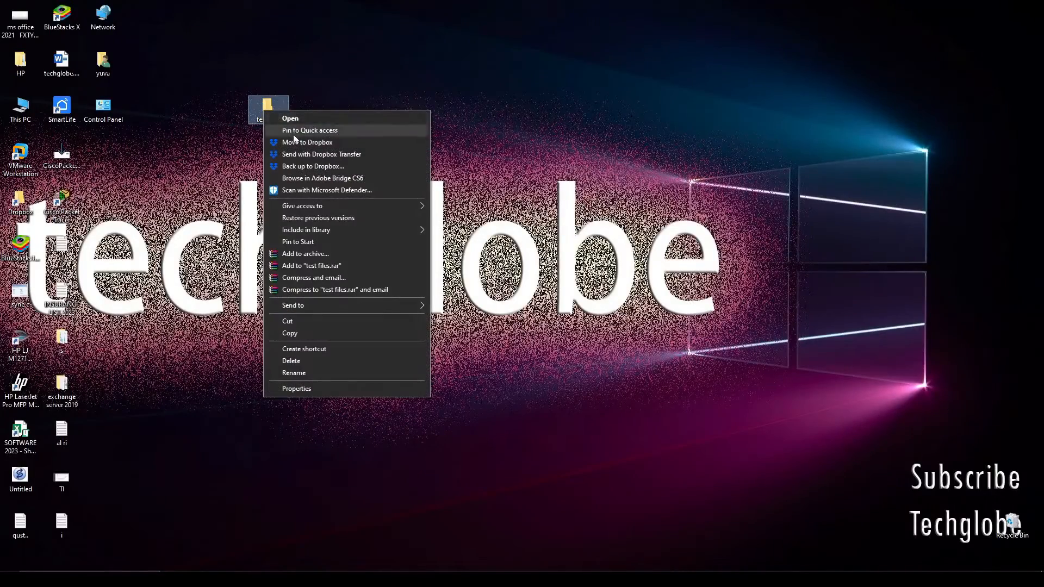
left_click(286, 390)
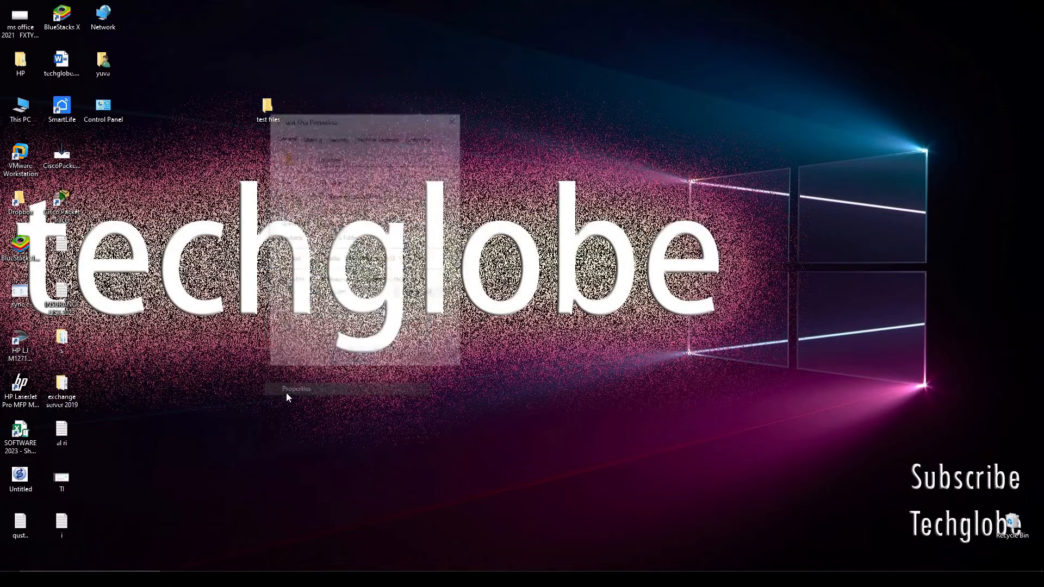
left_click(319, 139)
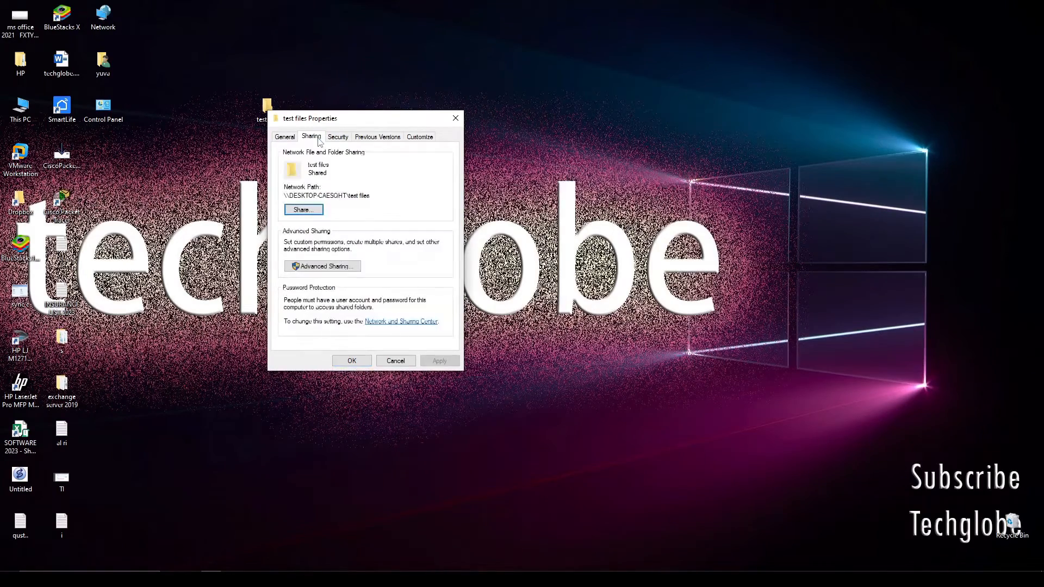
left_click(304, 266)
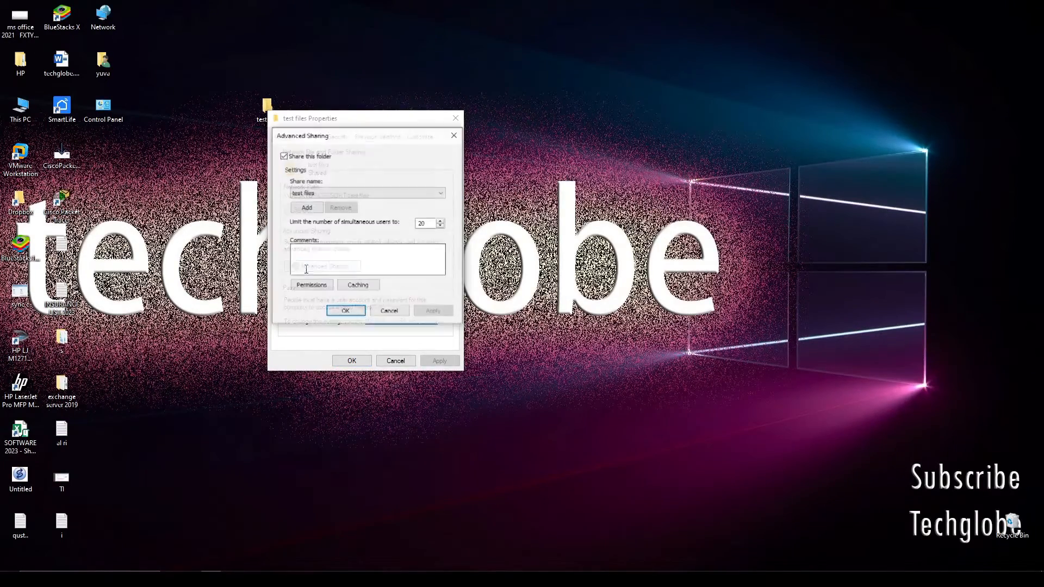
left_click(311, 285)
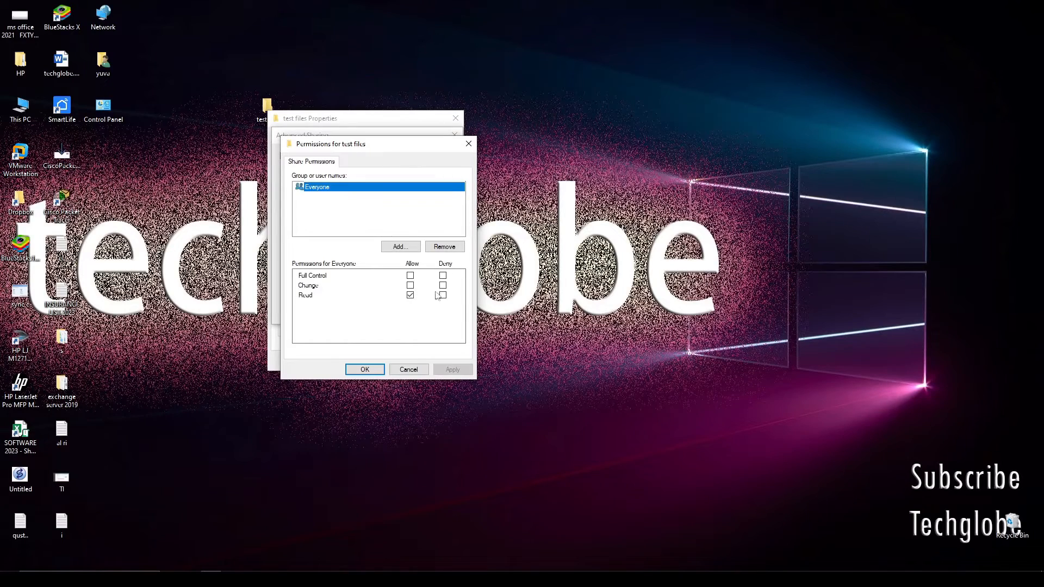
Allow Everyone the Change and Read share permissions, apply them and close the folder's properties
left_click(411, 295)
left_click(411, 286)
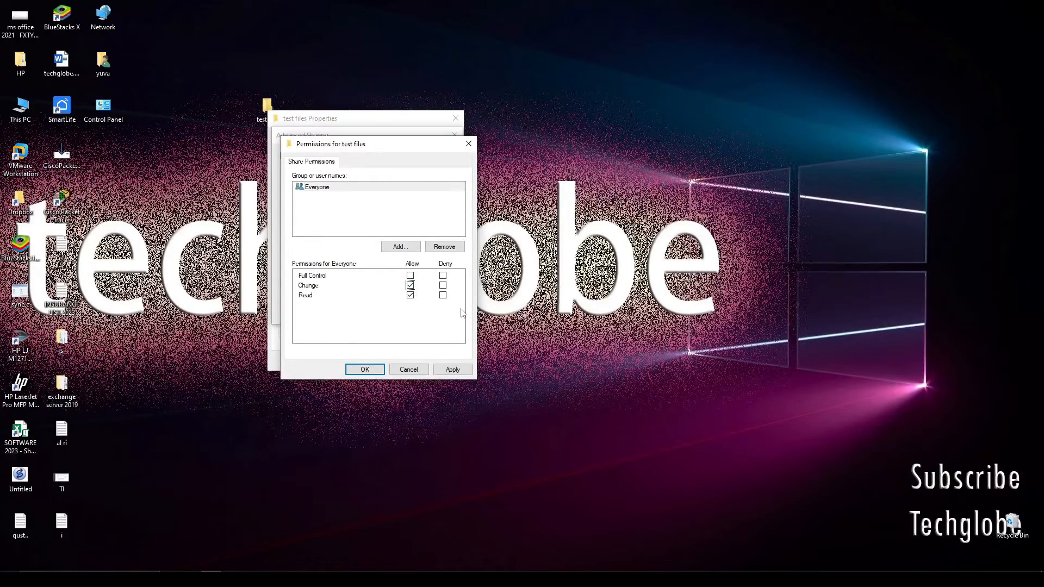
left_click(452, 370)
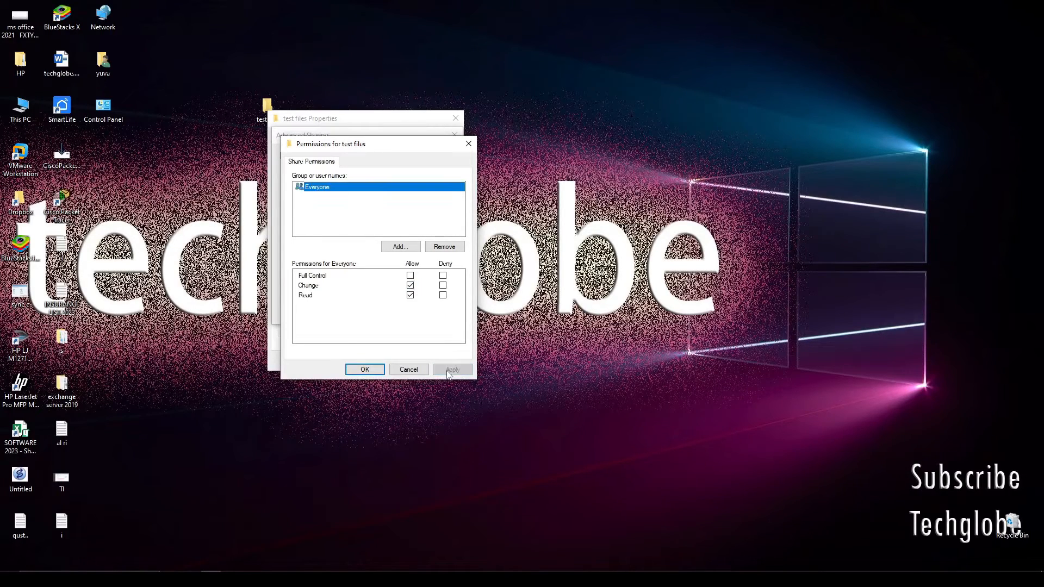
left_click(365, 370)
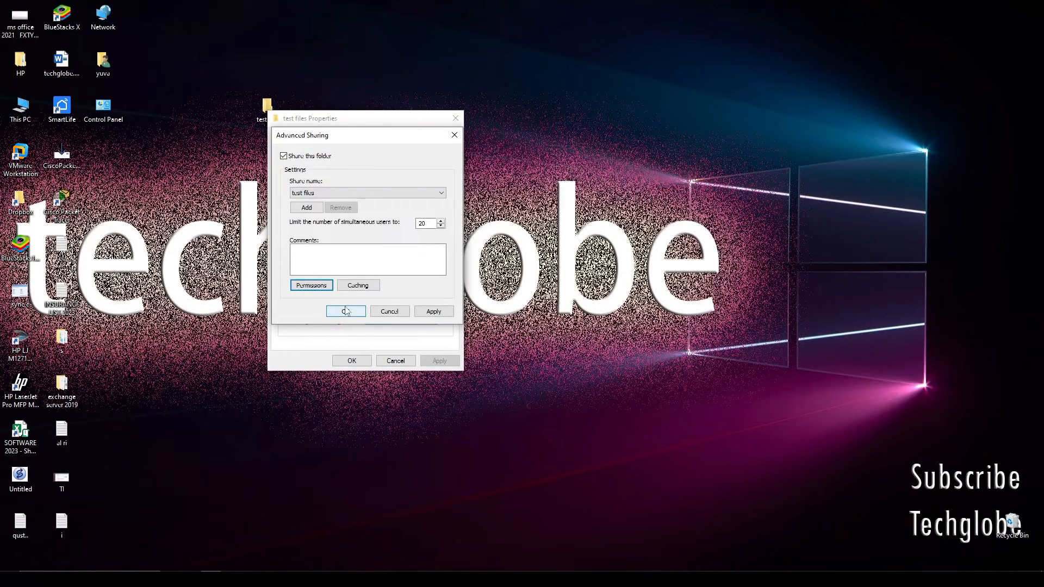
left_click(433, 311)
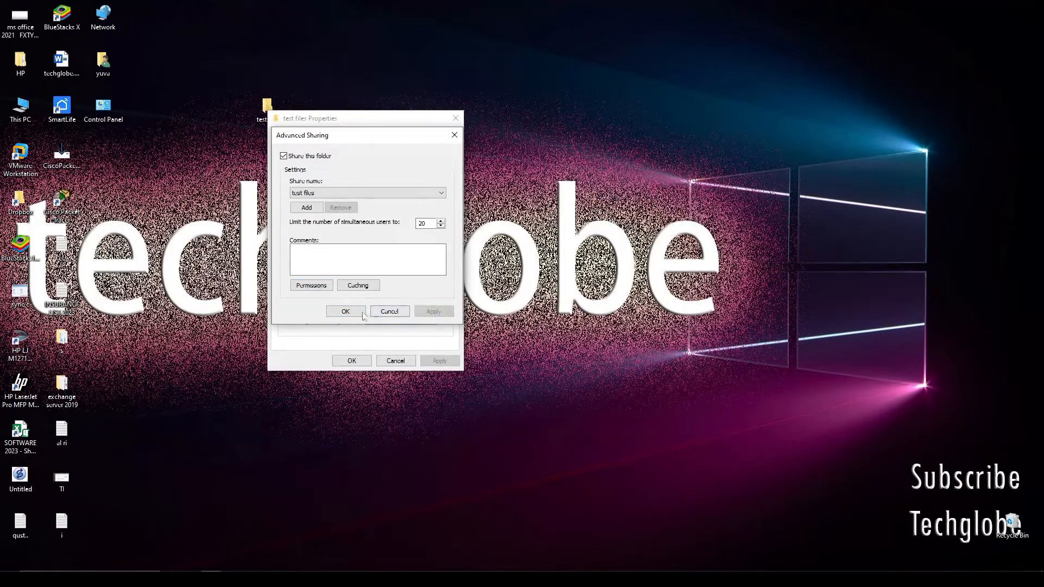
left_click(346, 311)
left_click(351, 360)
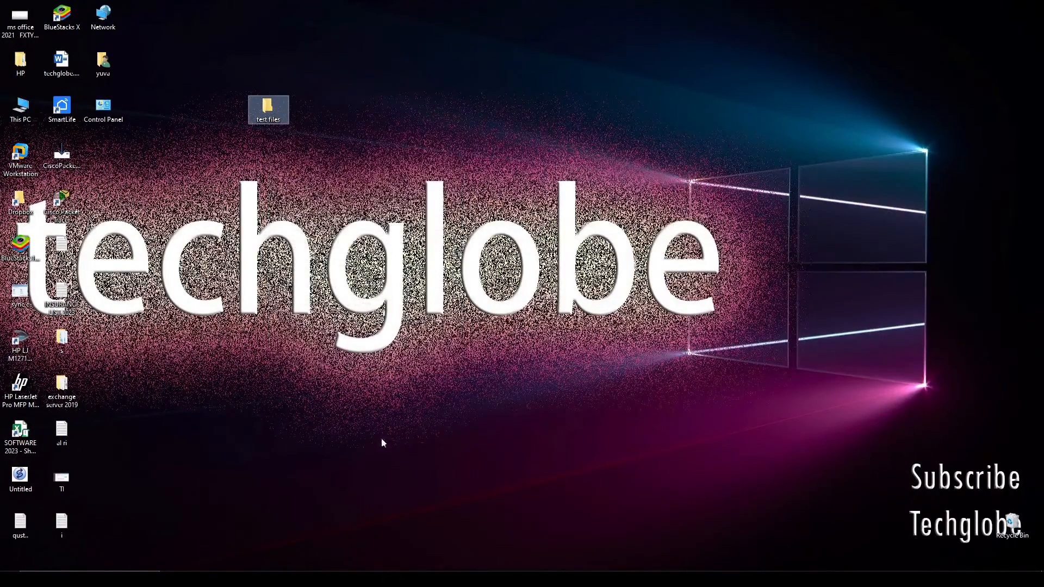
Return to the Windows10 virtual machine and retry creating the text document, keeping its default name
mouse_move(313, 578)
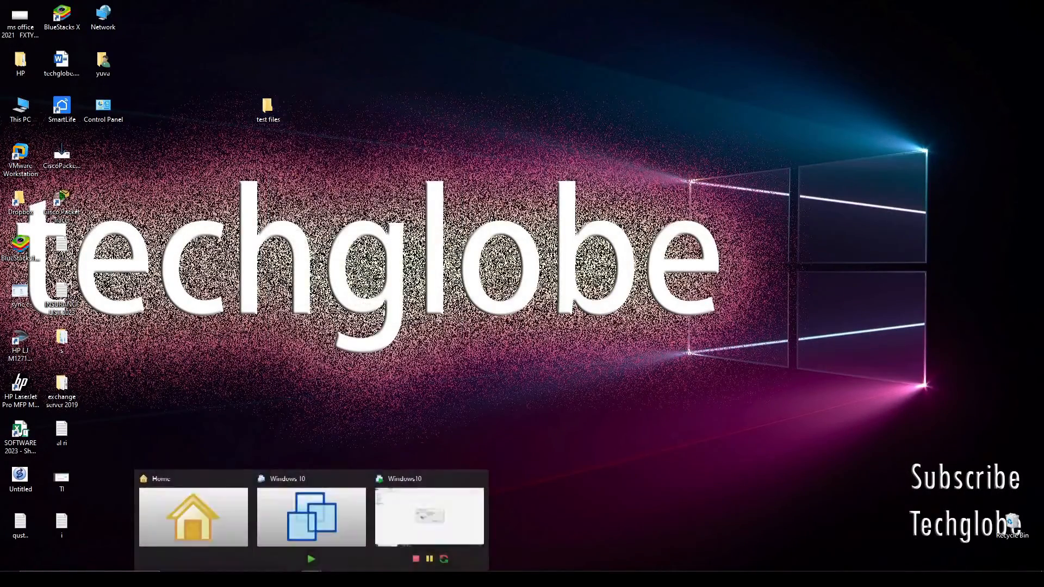
left_click(439, 523)
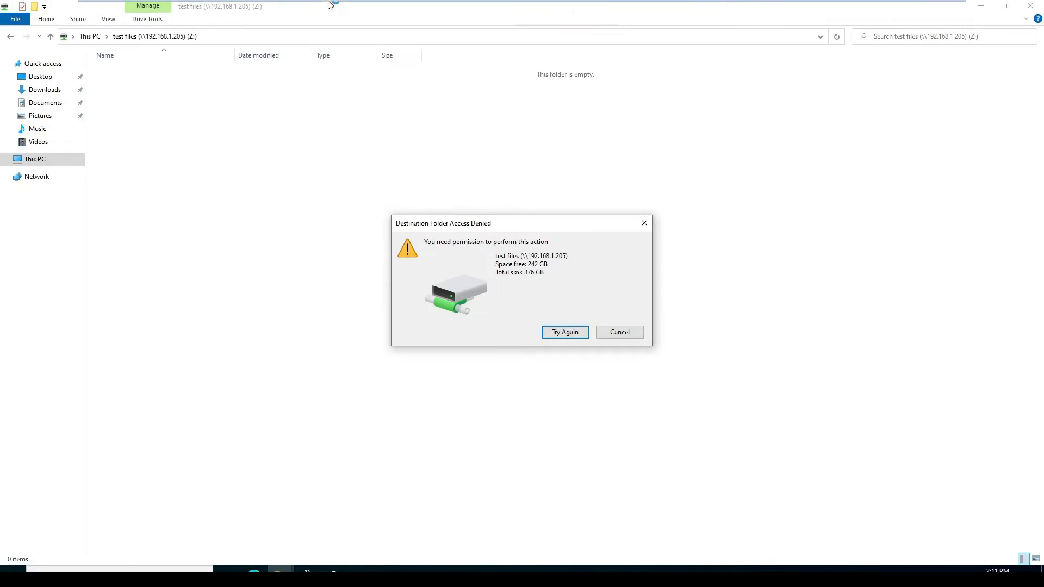
left_click(560, 333)
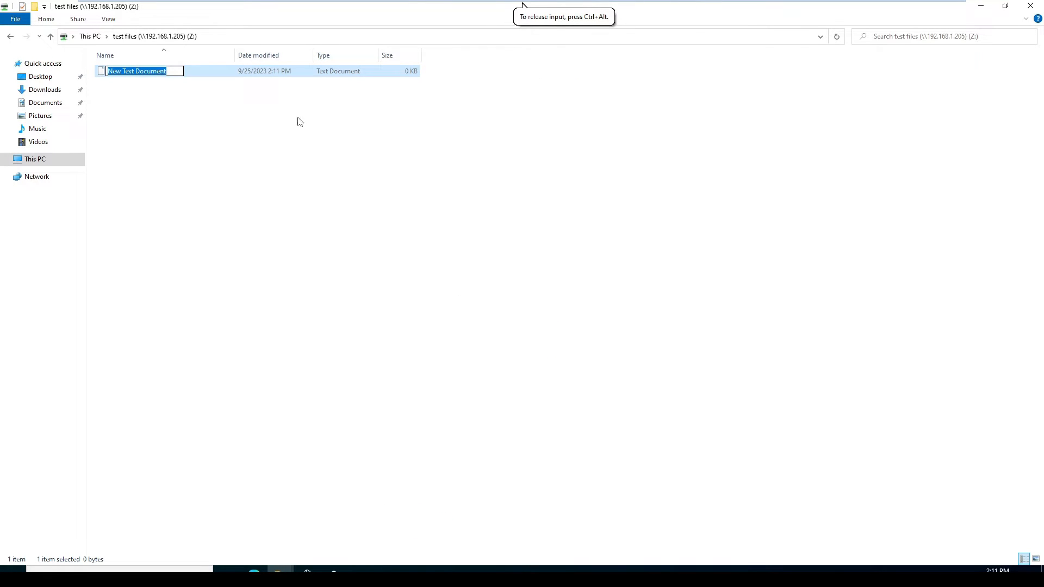
key("Return")
Create a folder named docs on the mapped Z: drive
right_click(292, 163)
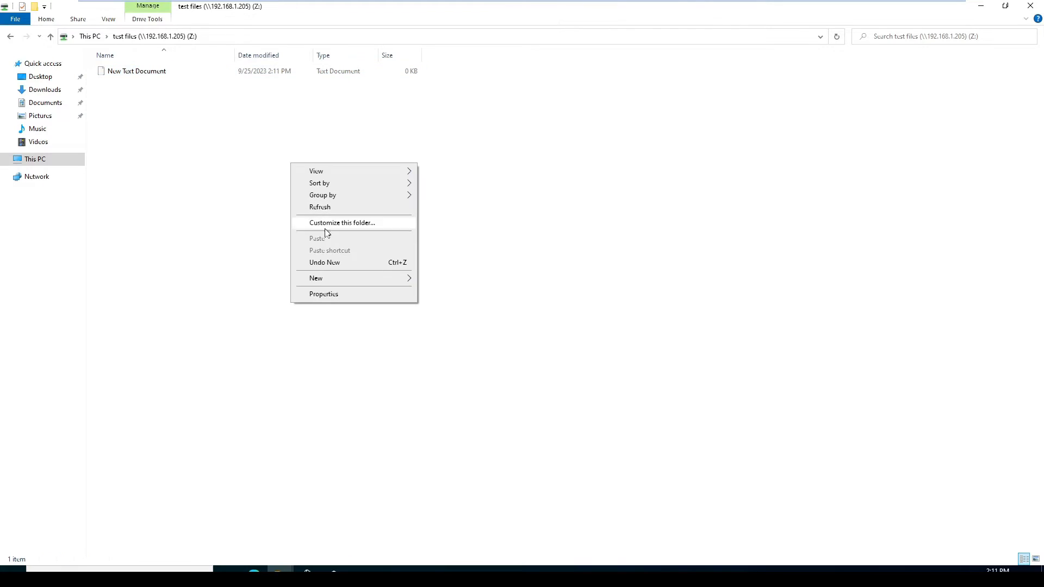
mouse_move(340, 276)
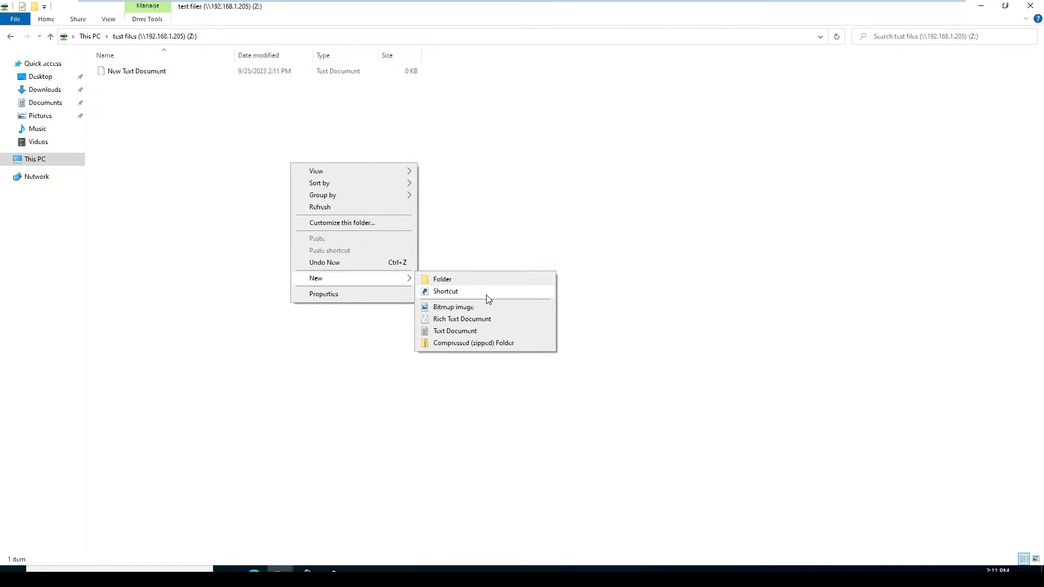
left_click(461, 282)
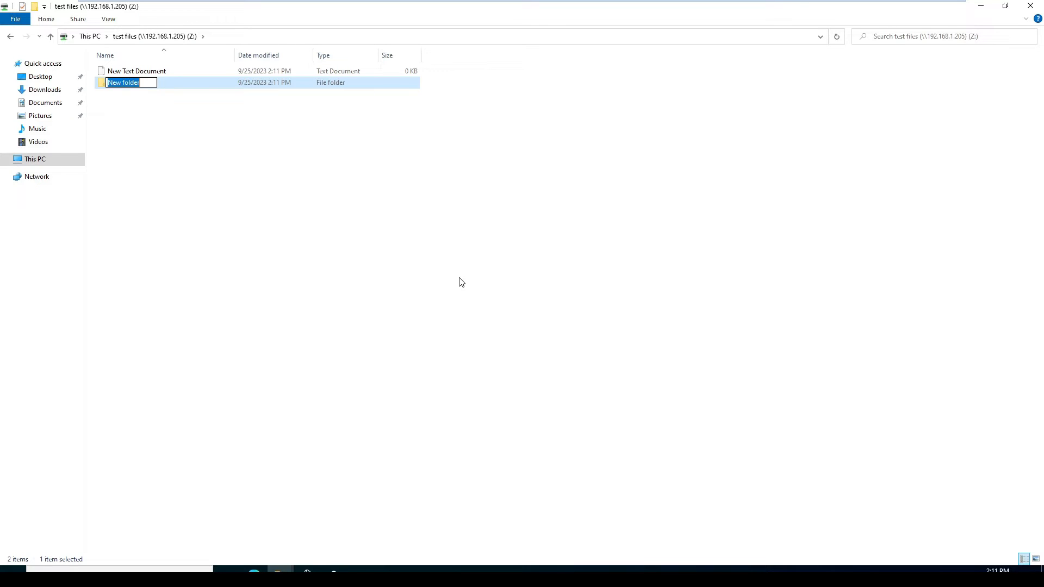
type("docs")
key("Return")
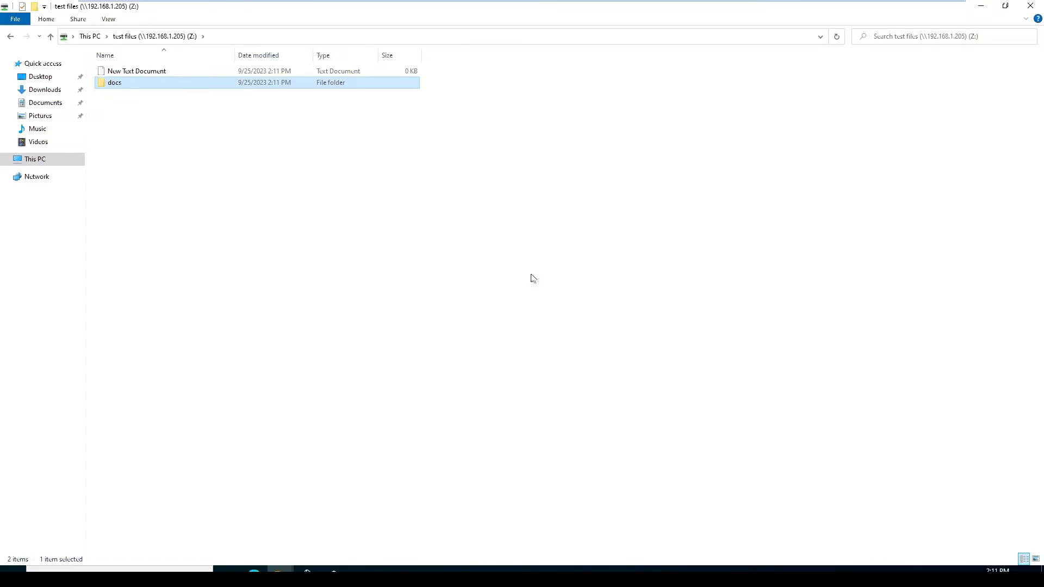
left_click(350, 243)
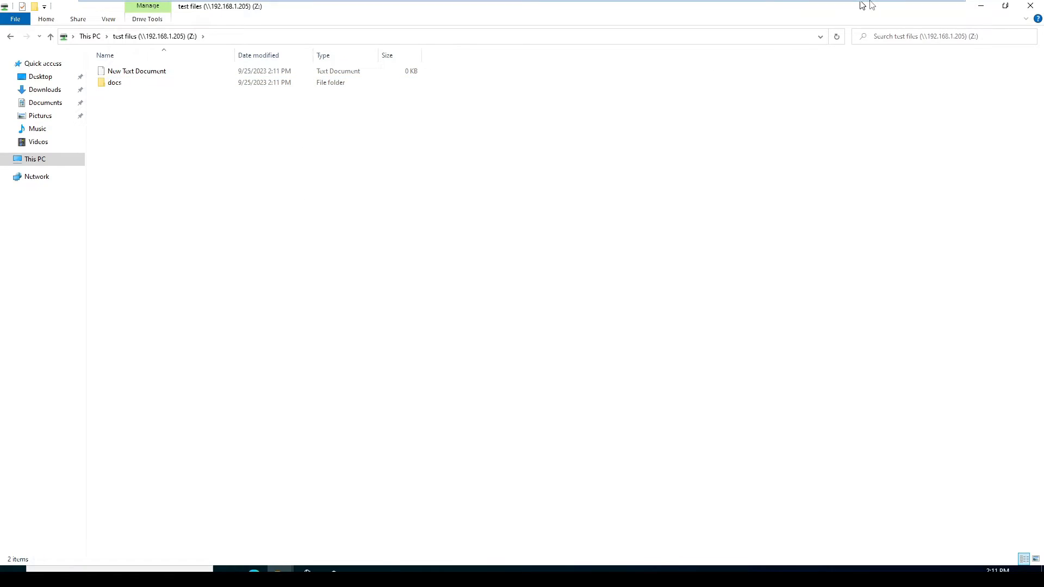
Minimize the virtual machine and open the test files folder on the host desktop
mouse_move(888, 4)
left_click(923, 7)
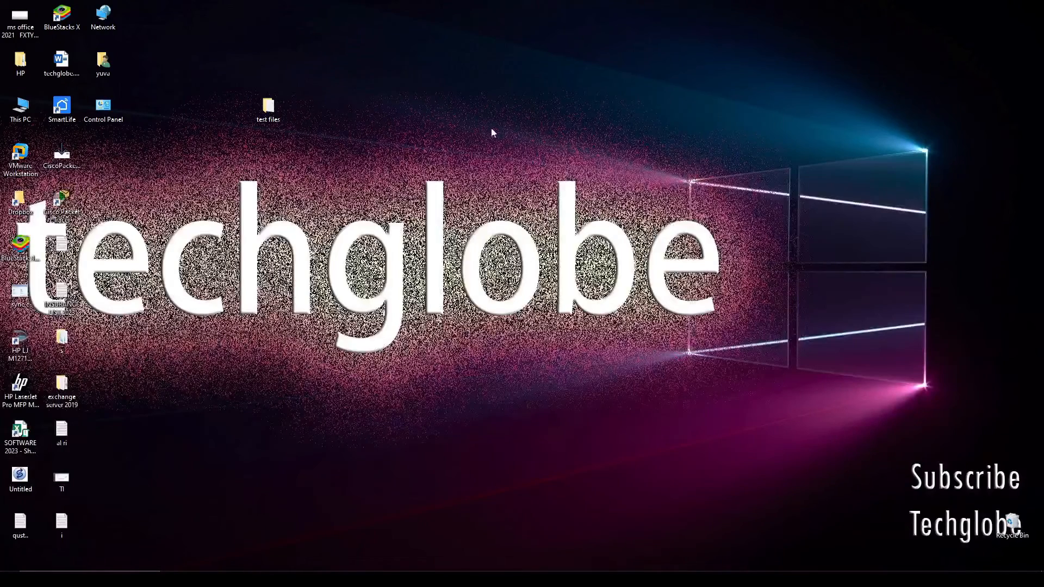
double_click(267, 111)
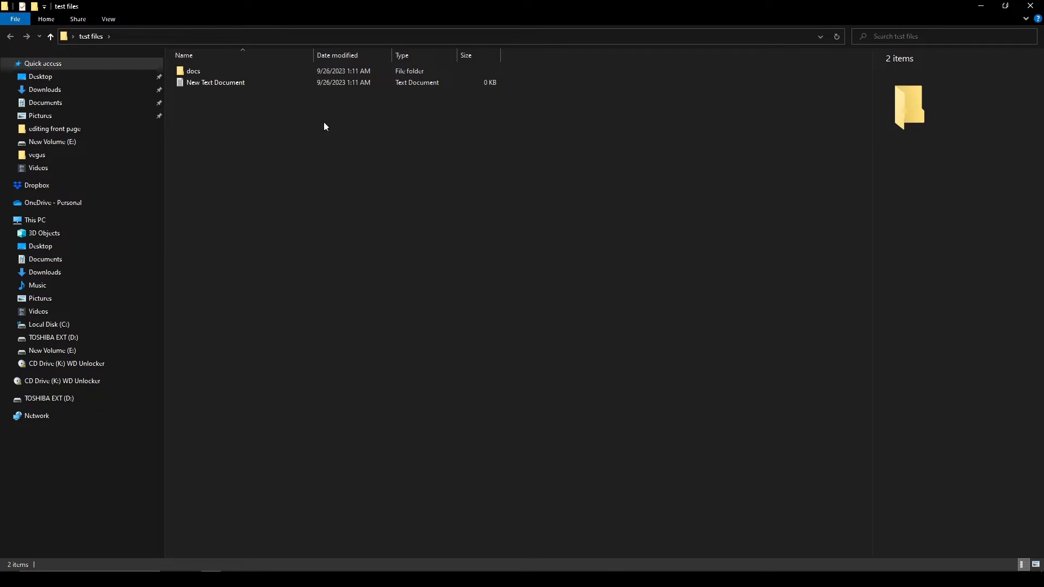
Write "this is sharing file folders" in New Text Document, followed by a line break, then save and close it
double_click(223, 84)
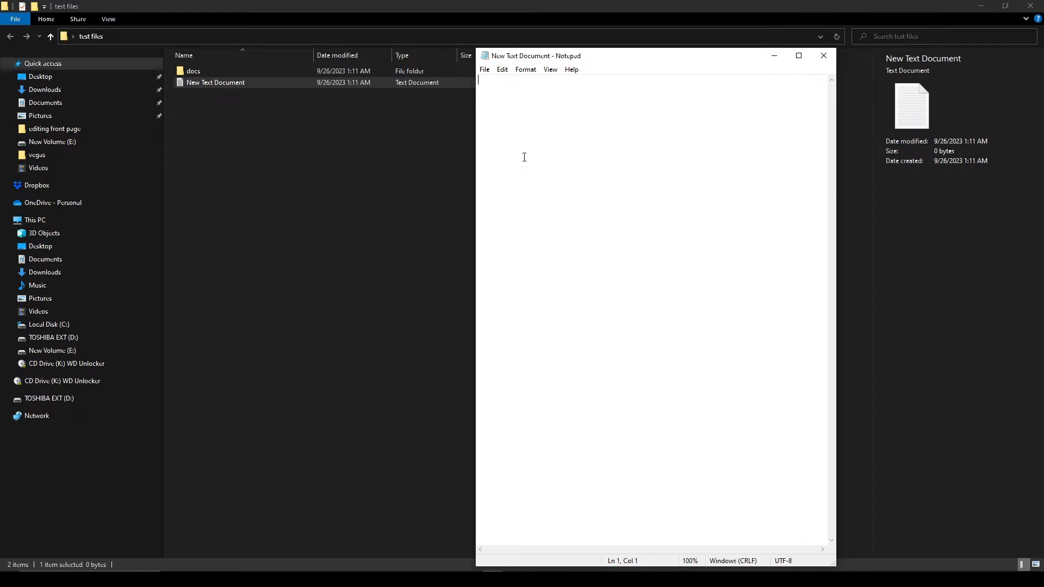
type("this is shs")
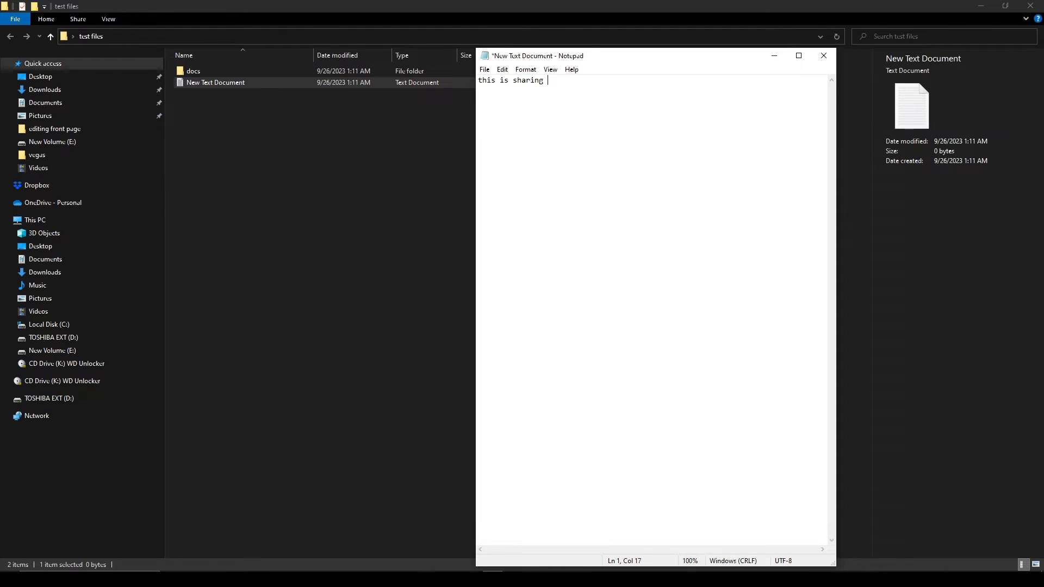
type("ile folders")
key("Return")
key("ctrl+s")
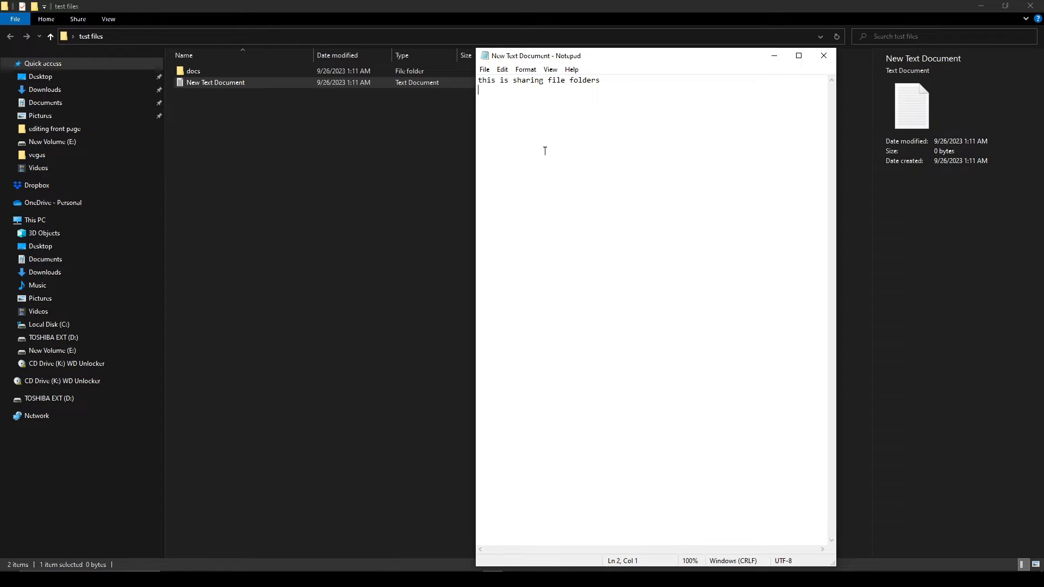
left_click(823, 55)
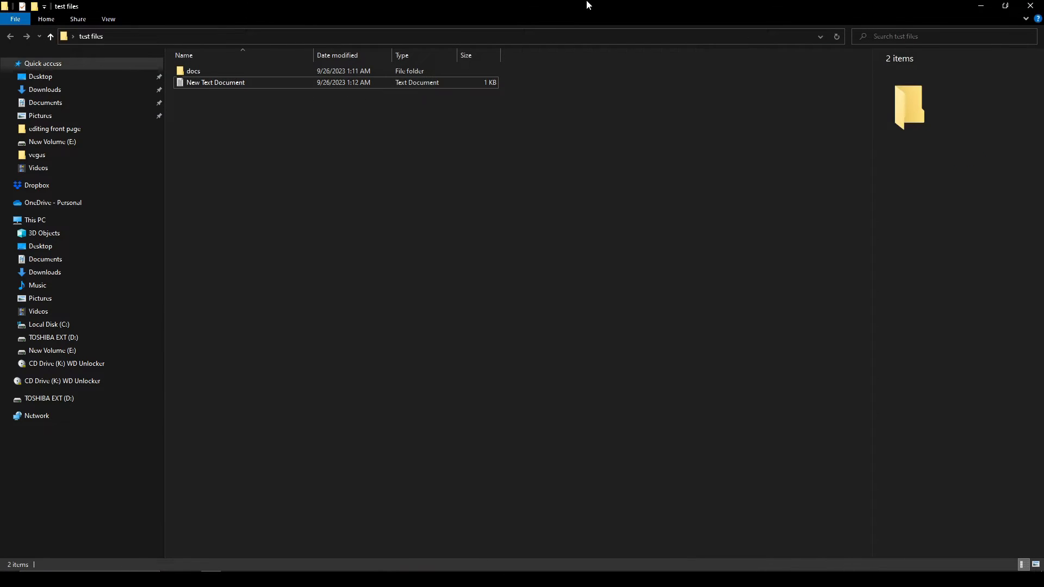
Switch to the Windows10 virtual machine and open New Text Document from the Z: drive to check its contents
left_click(312, 580)
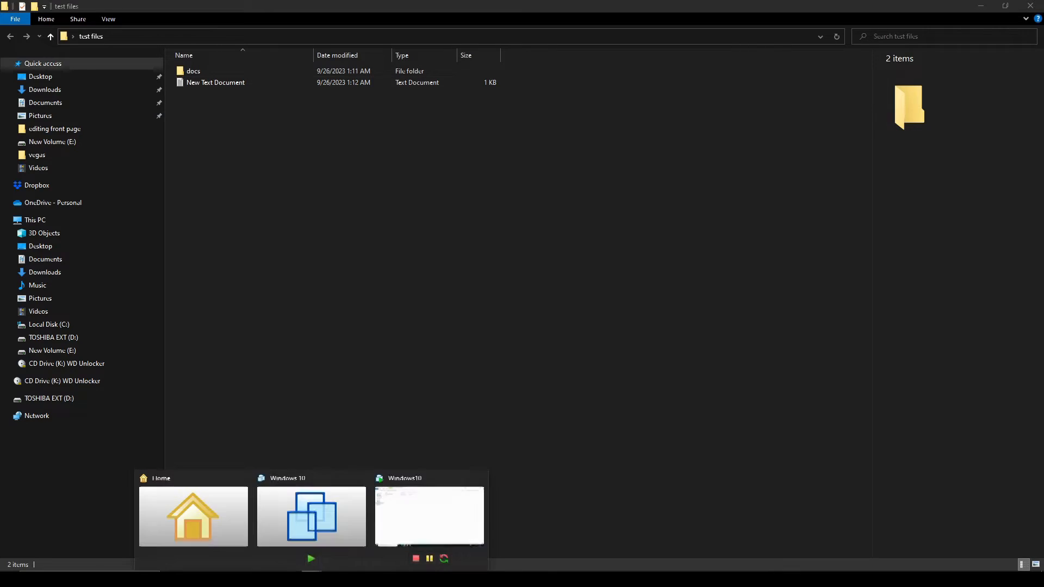
left_click(429, 519)
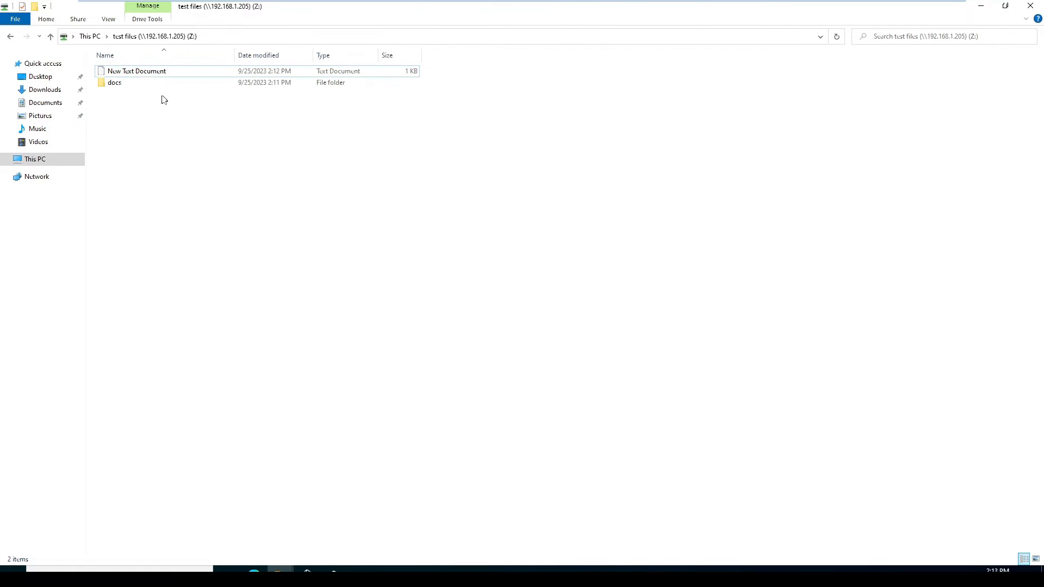
double_click(123, 76)
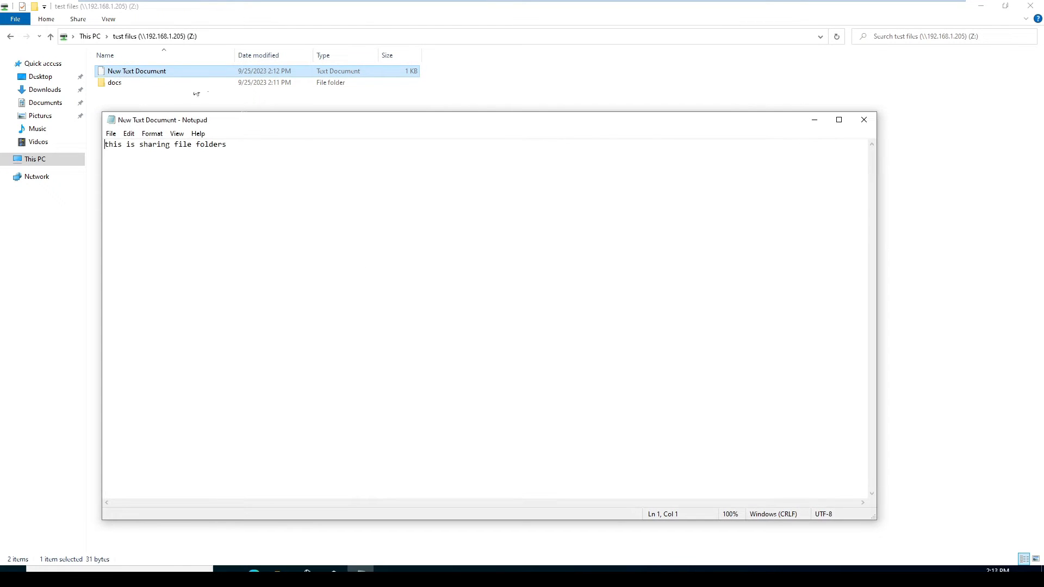
left_click_drag(265, 122, 389, 143)
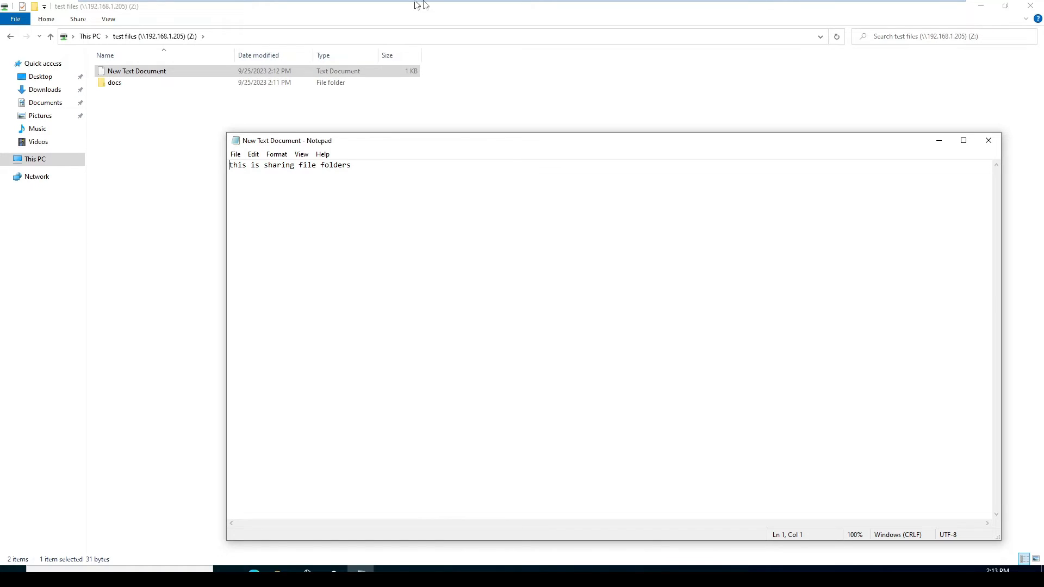
Minimize the virtual machine and open Devices and Printers from the host's Control Panel
mouse_move(422, 3)
left_click(924, 8)
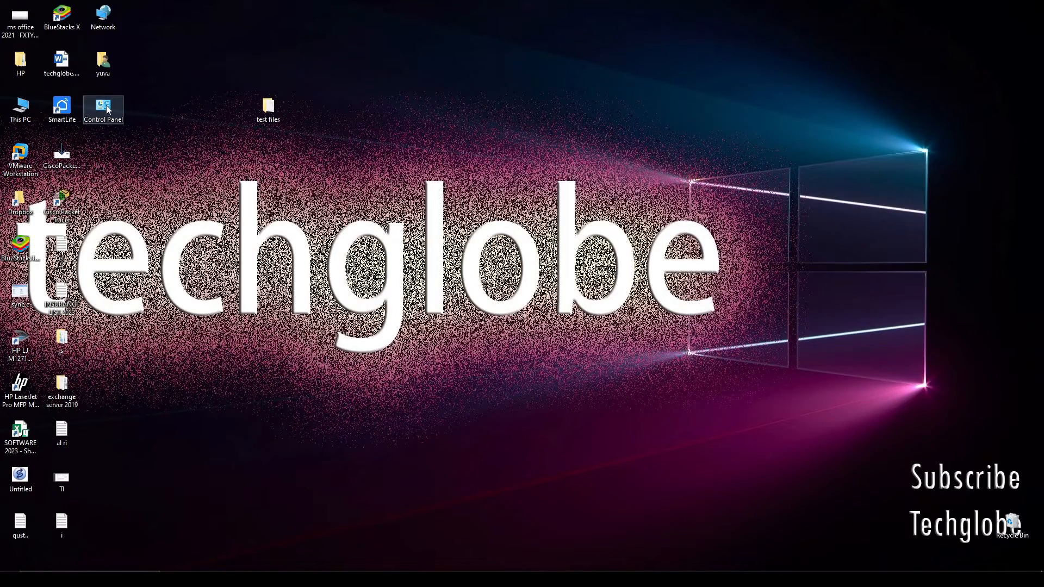
double_click(107, 110)
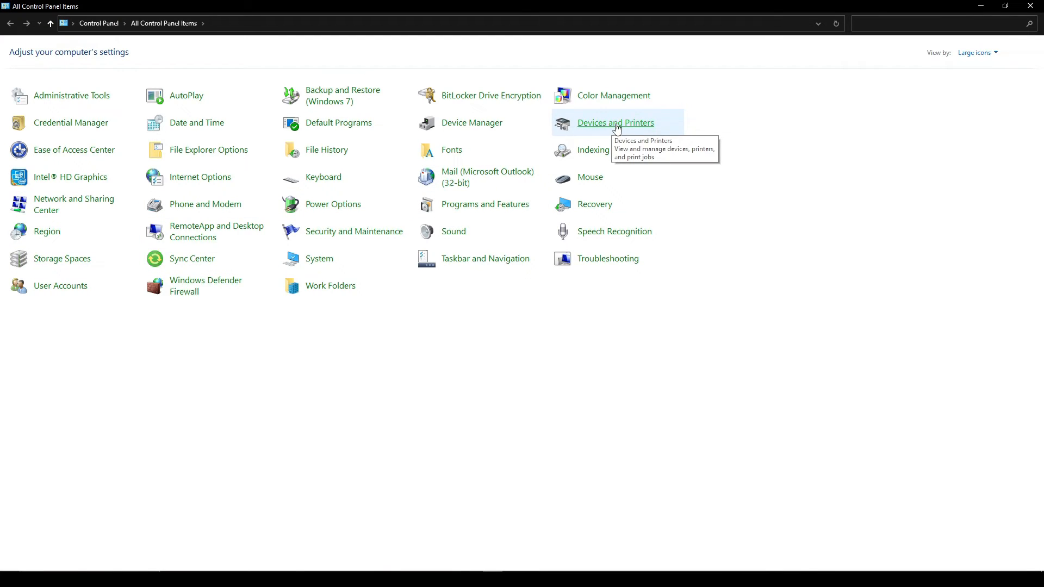
left_click(616, 124)
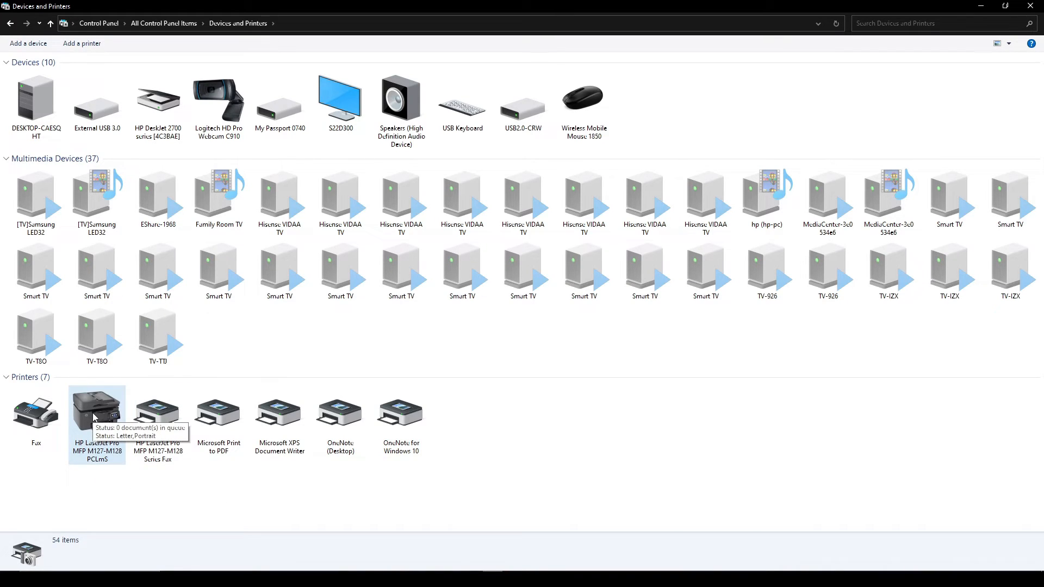
Open the sharing settings in the printer properties of the HP LaserJet Pro MFP M127-M128 PCLmS
right_click(161, 516)
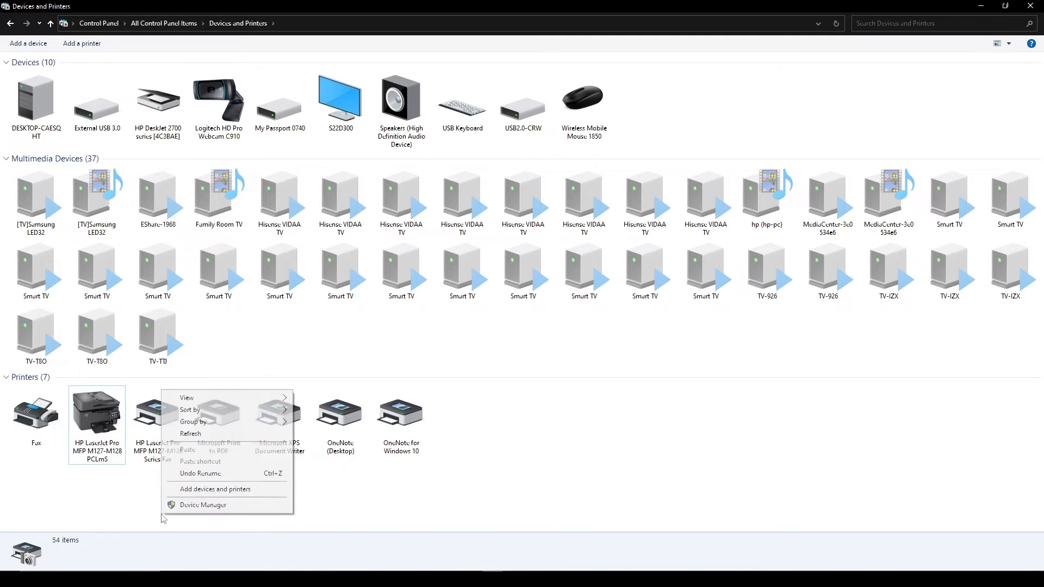
left_click(91, 410)
right_click(89, 409)
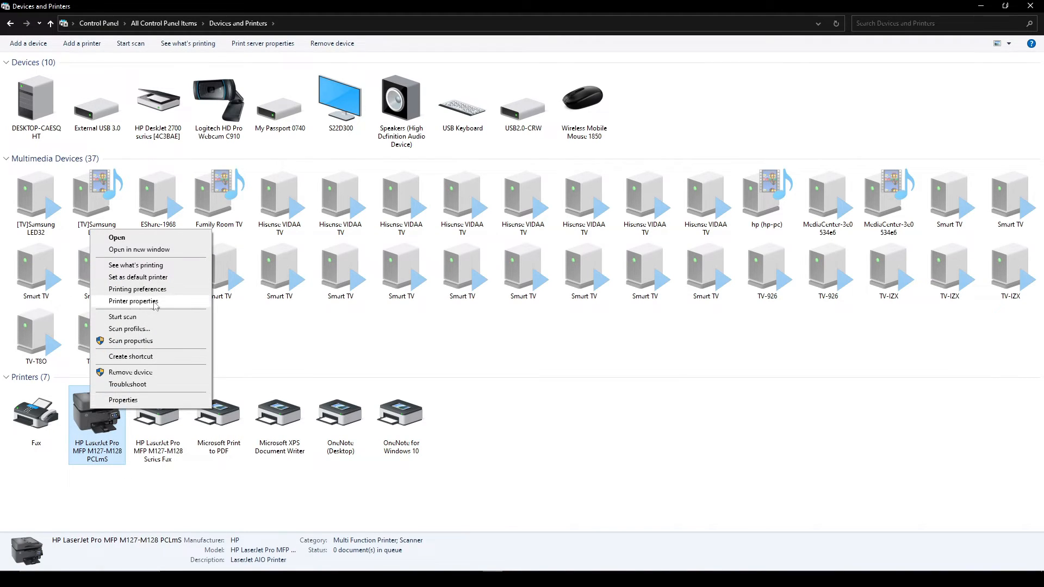
left_click(133, 302)
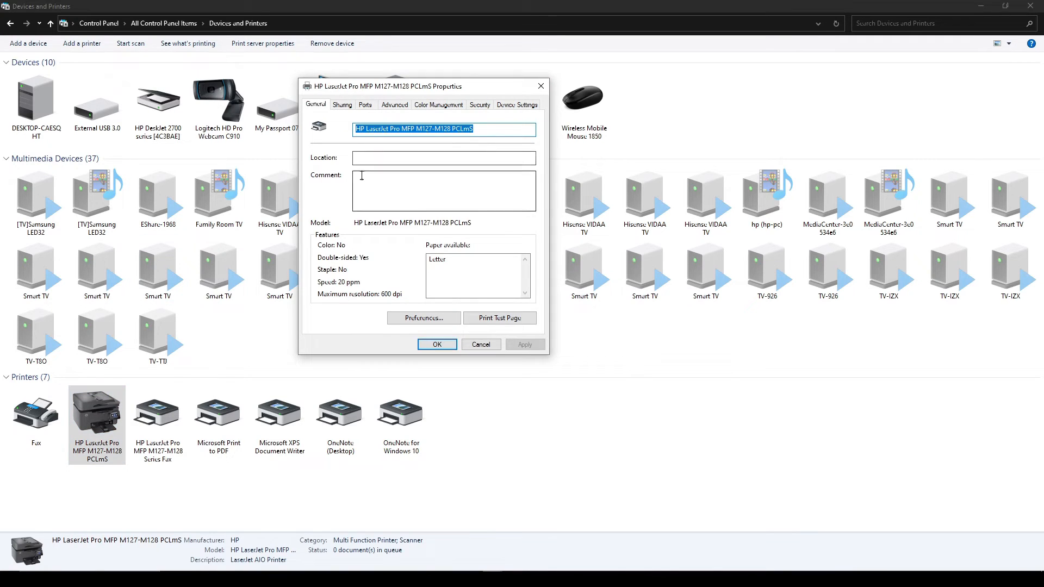
left_click(339, 106)
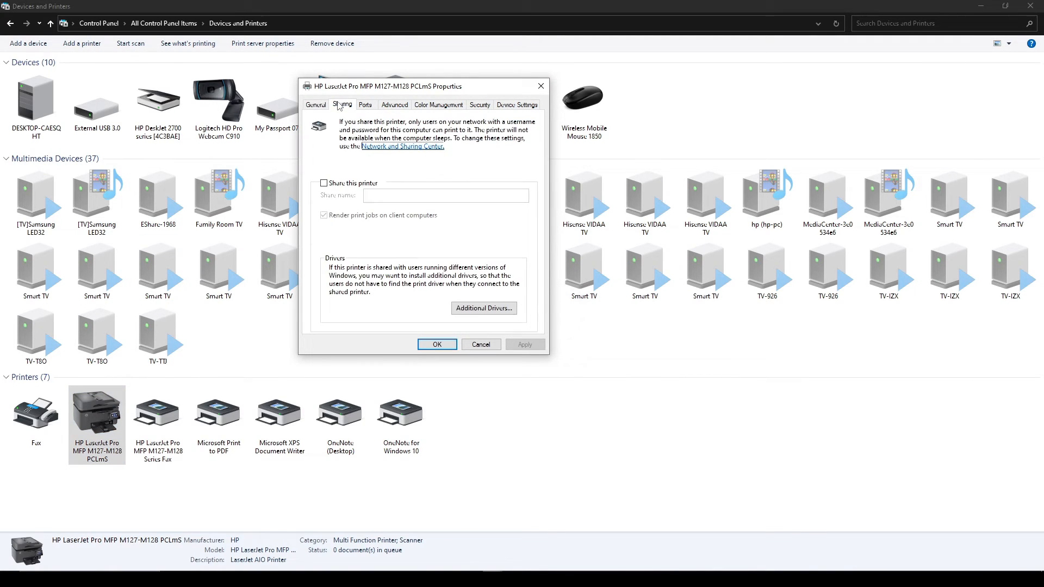
Share the printer under the name HP LaserJet Pro MFP M127-M128 PCLmS 192.168.1.205 and apply the change
left_click(324, 185)
left_click(509, 197)
left_click_drag(481, 197, 453, 202)
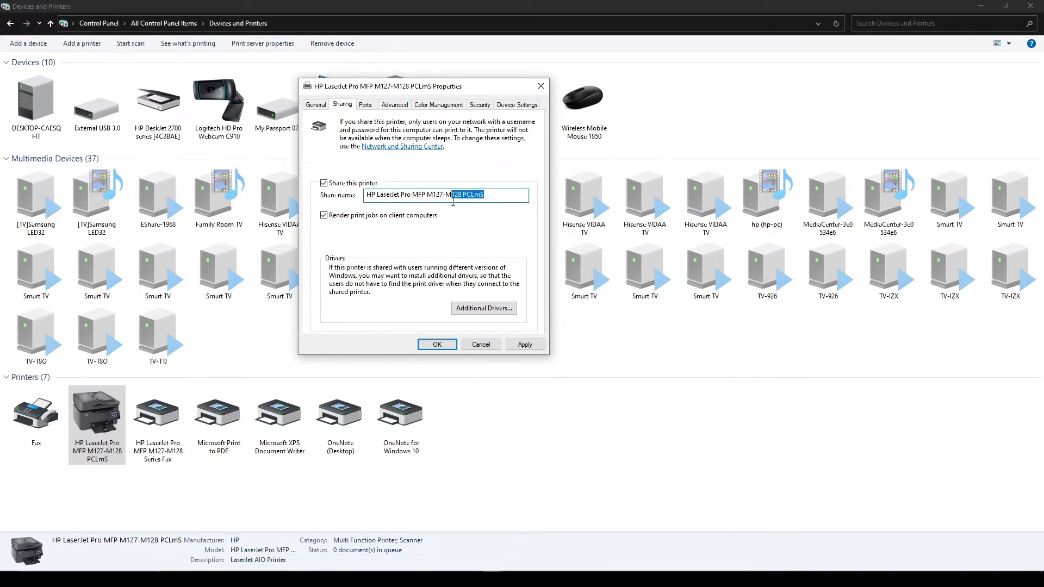
left_click(502, 198)
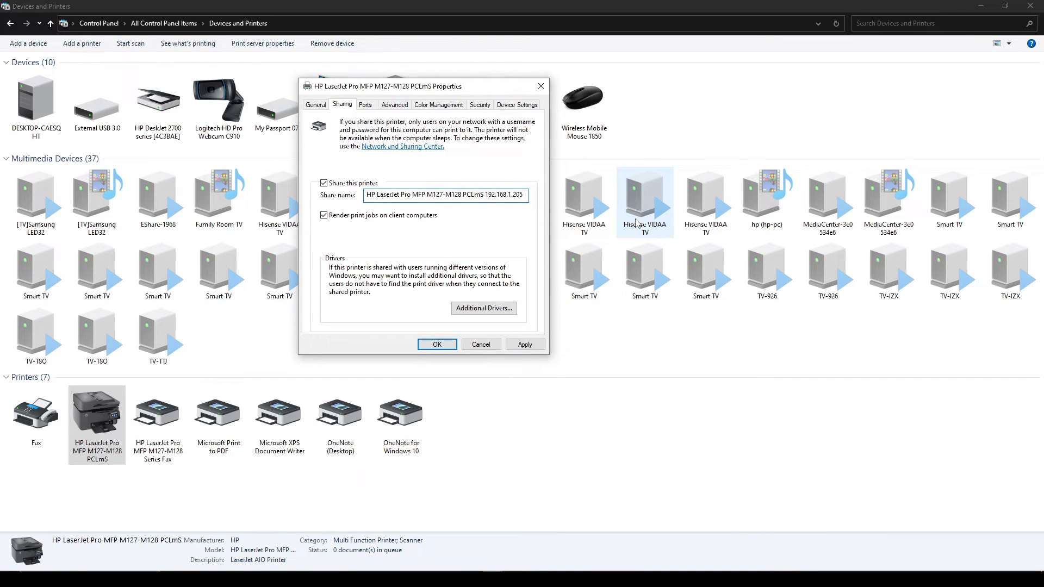
left_click(525, 346)
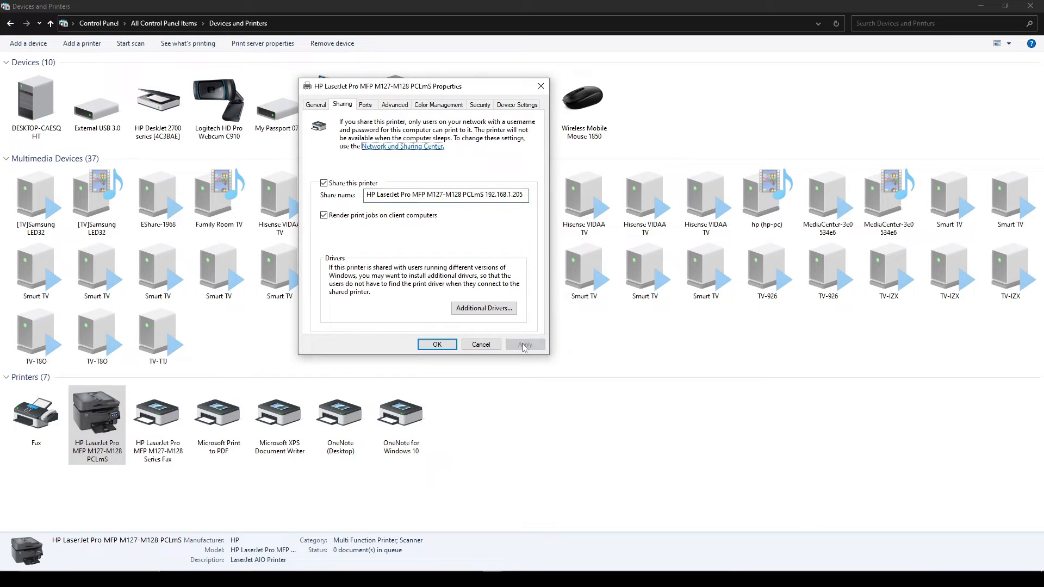
left_click(435, 348)
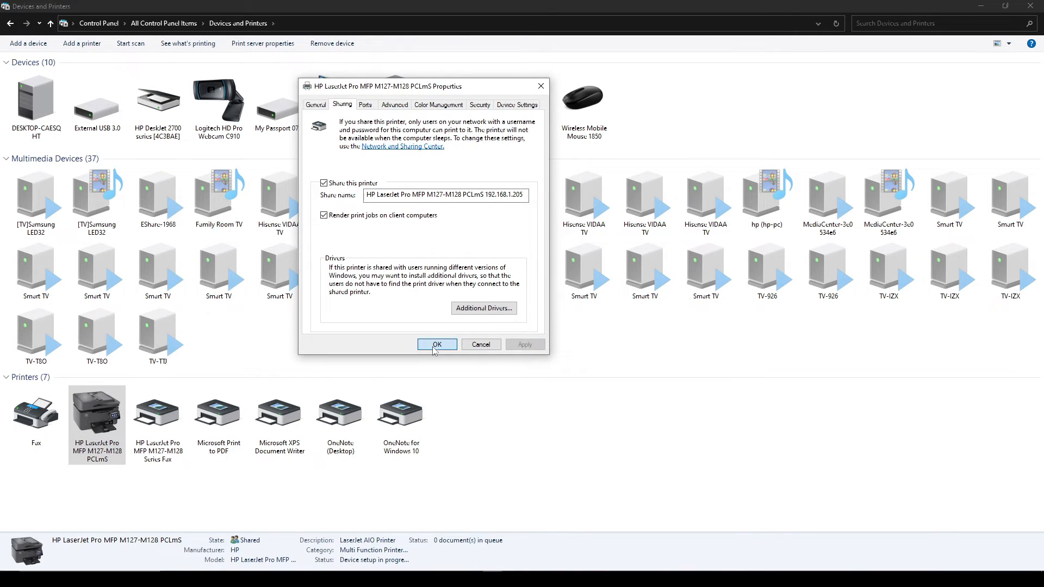
Limit the printer's availability to 6:00 AM through 6:00 PM, apply it and close the printer properties
left_click(394, 105)
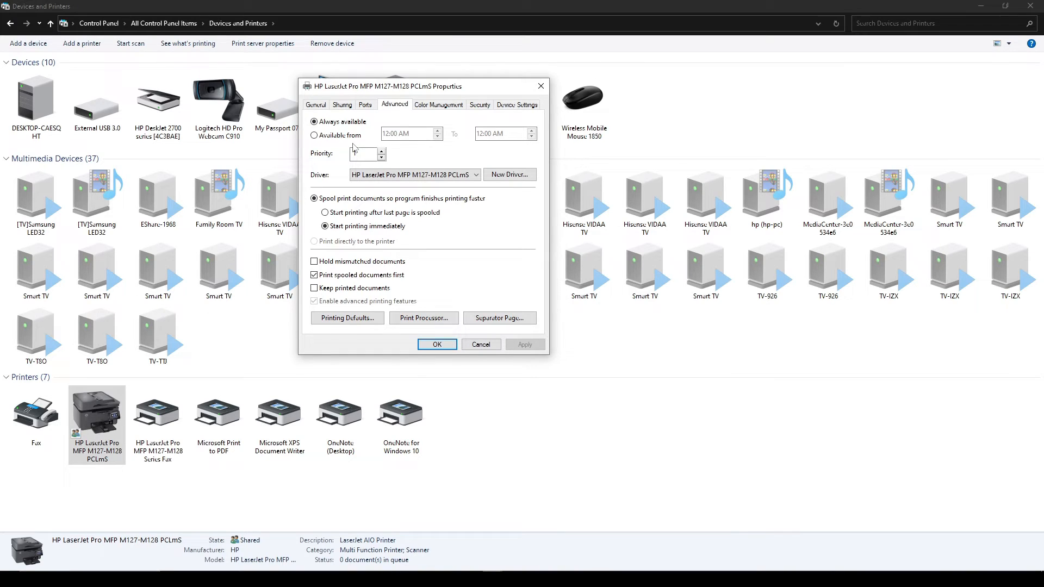
left_click(315, 135)
left_click(315, 135)
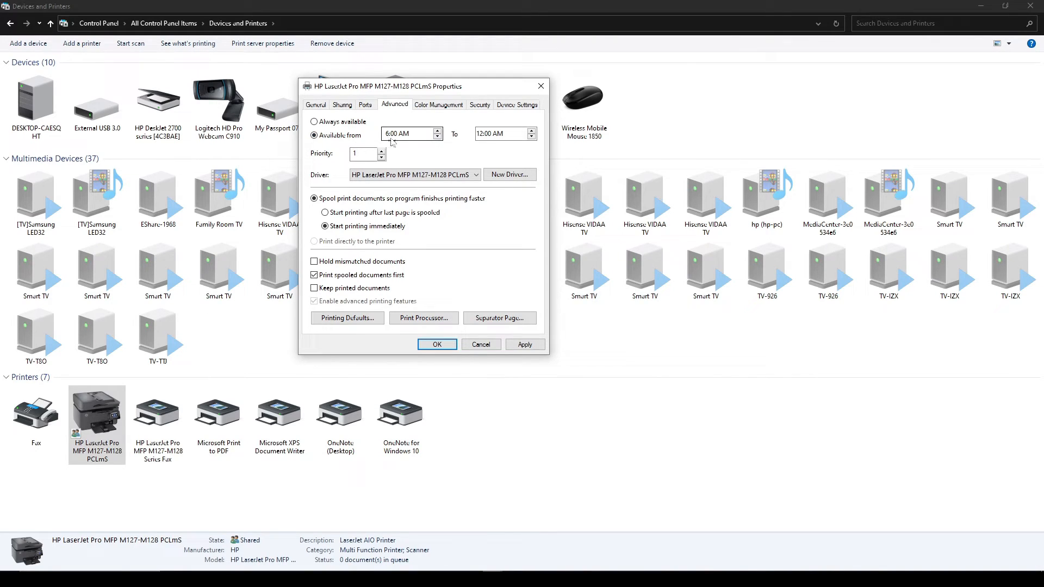
left_click(485, 136)
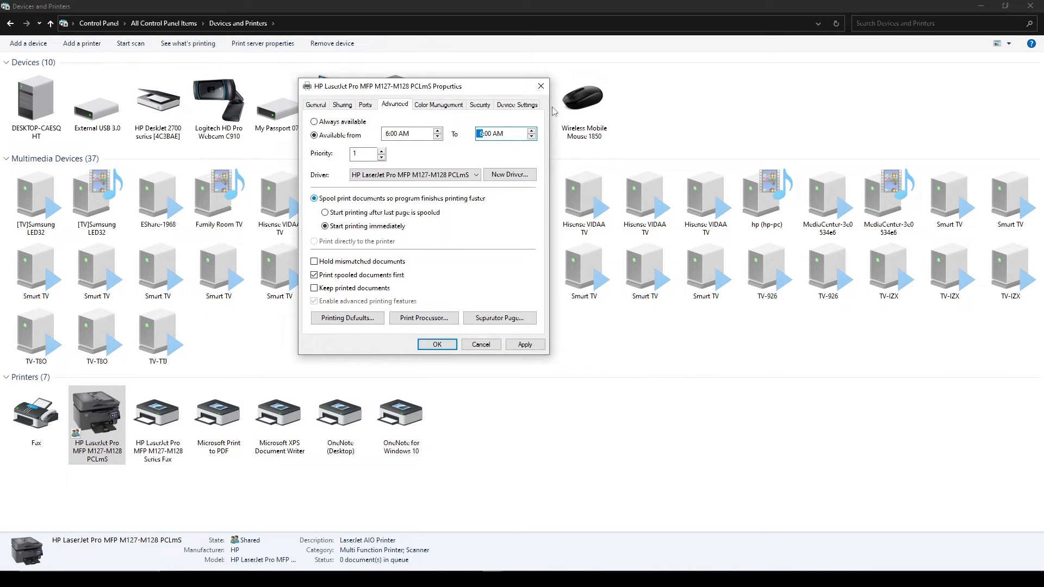
left_click(505, 134)
left_click(532, 137)
left_click(522, 346)
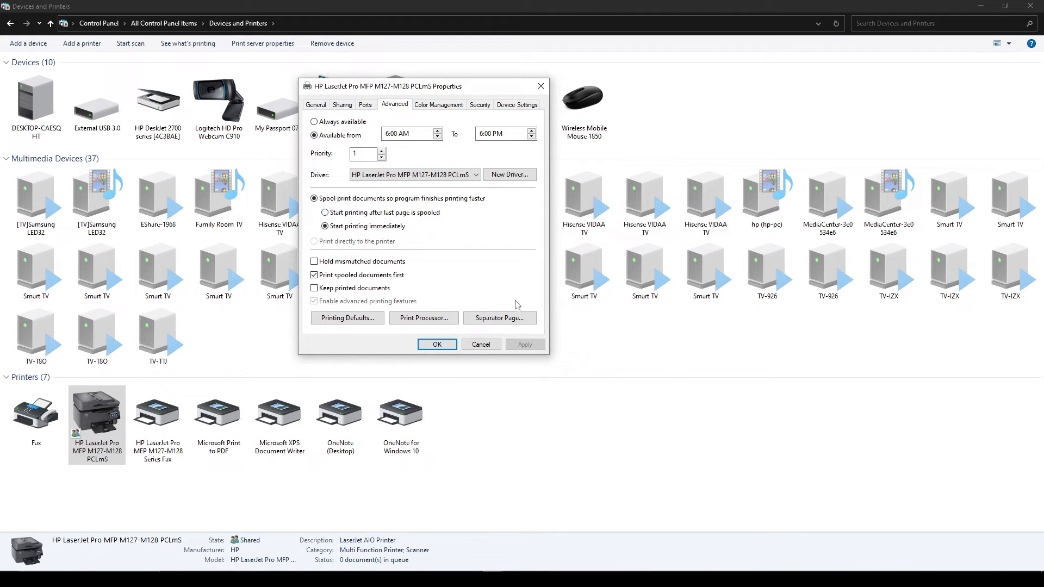
left_click(436, 346)
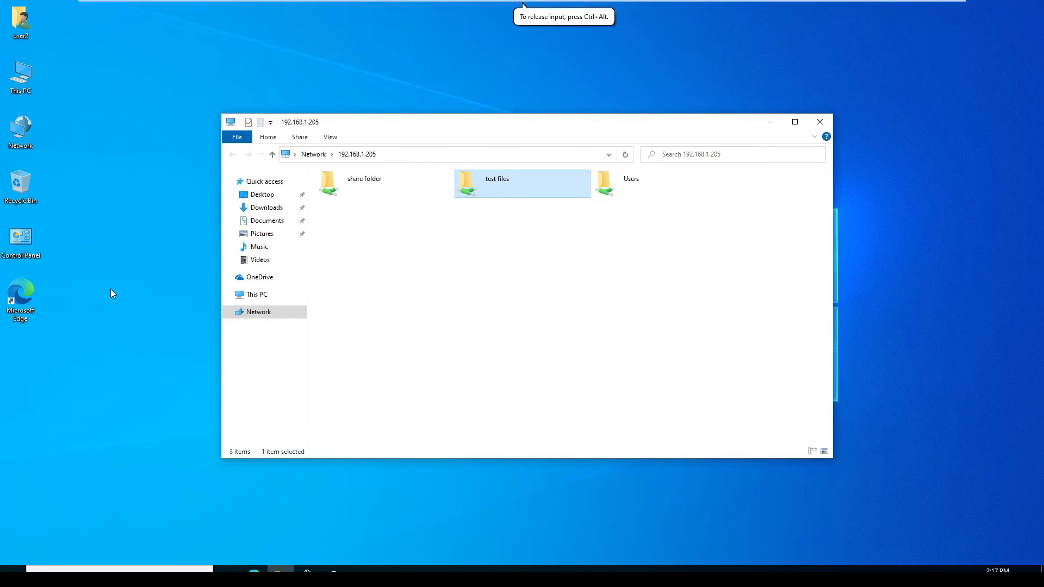
In the virtual machine, show the Control Panel items as large icons and open Devices and Printers
left_click(111, 287)
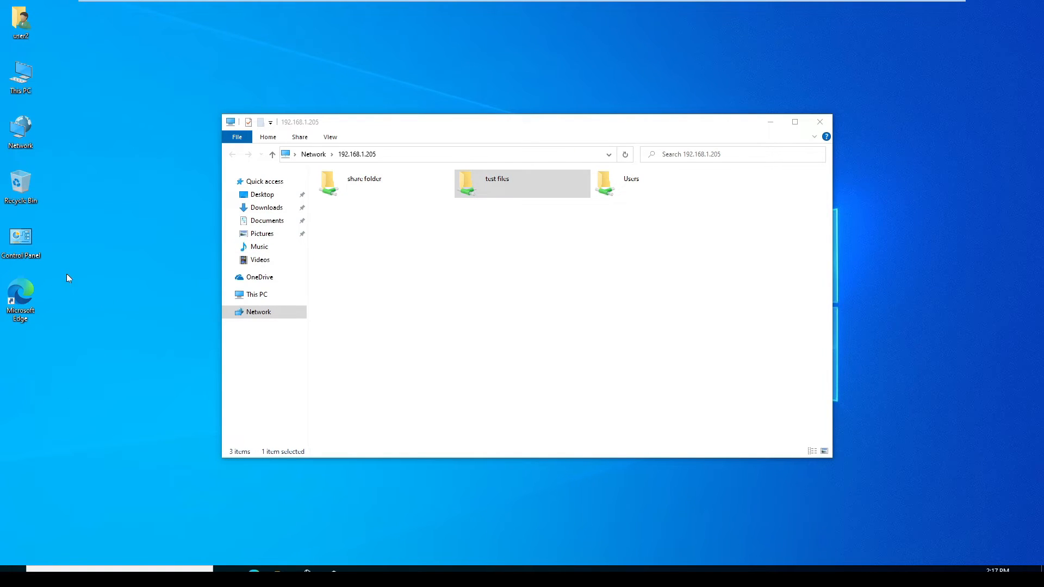
double_click(18, 239)
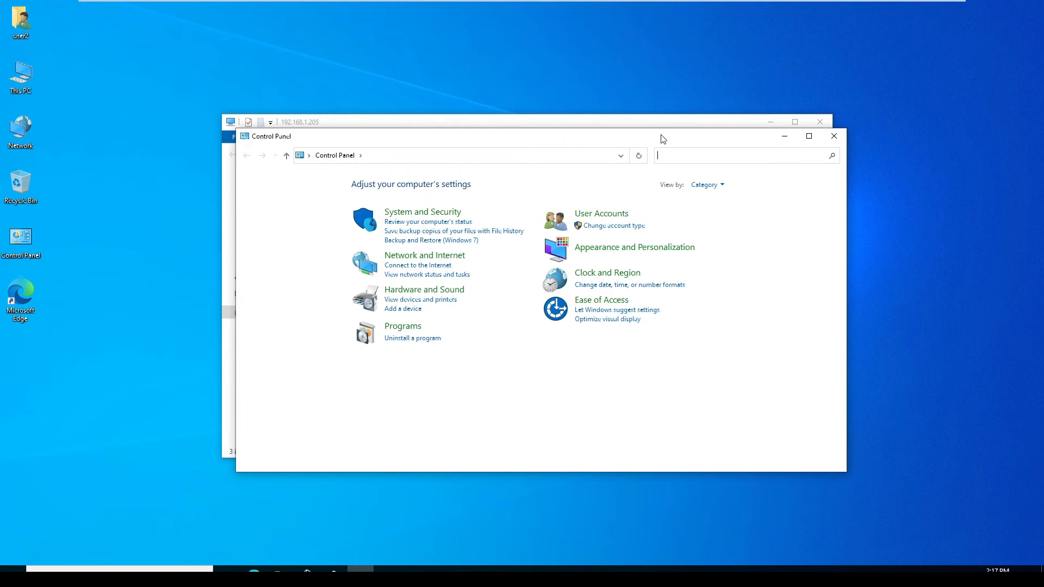
left_click_drag(662, 135, 569, 25)
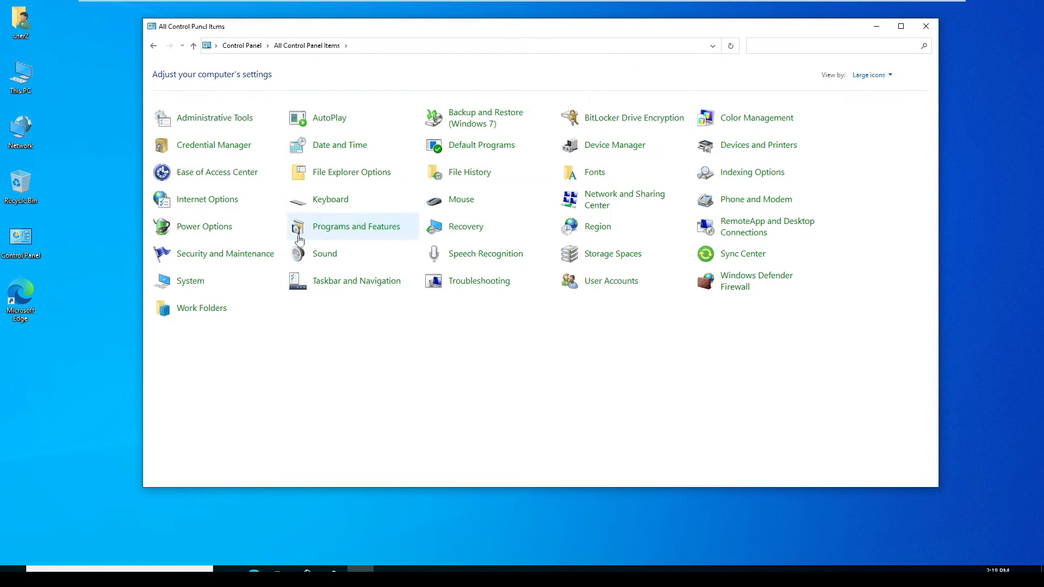
left_click(756, 146)
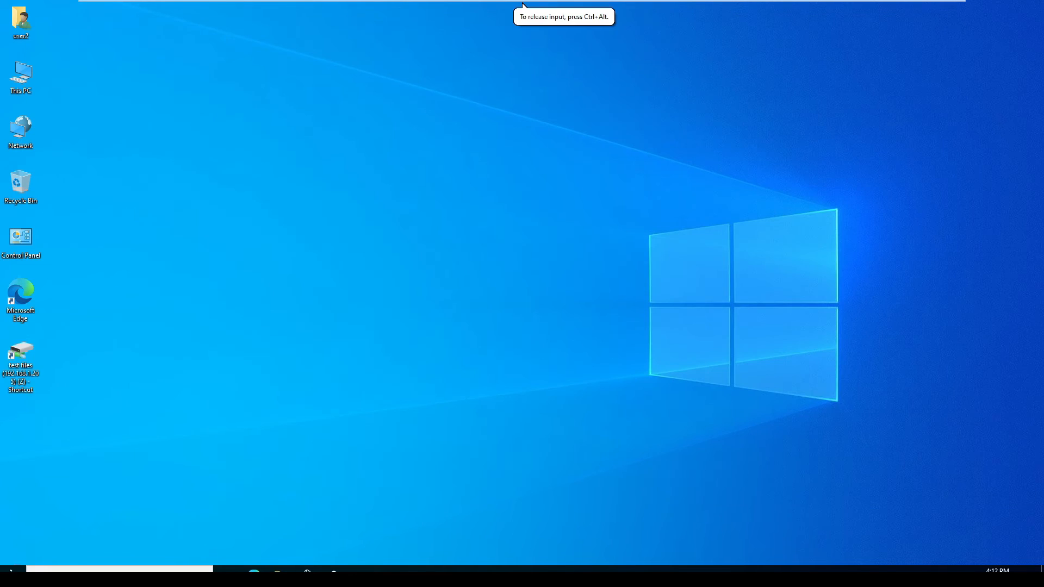
Open a command prompt in the virtual machine and ping the host at 192.168.1.205
key("super")
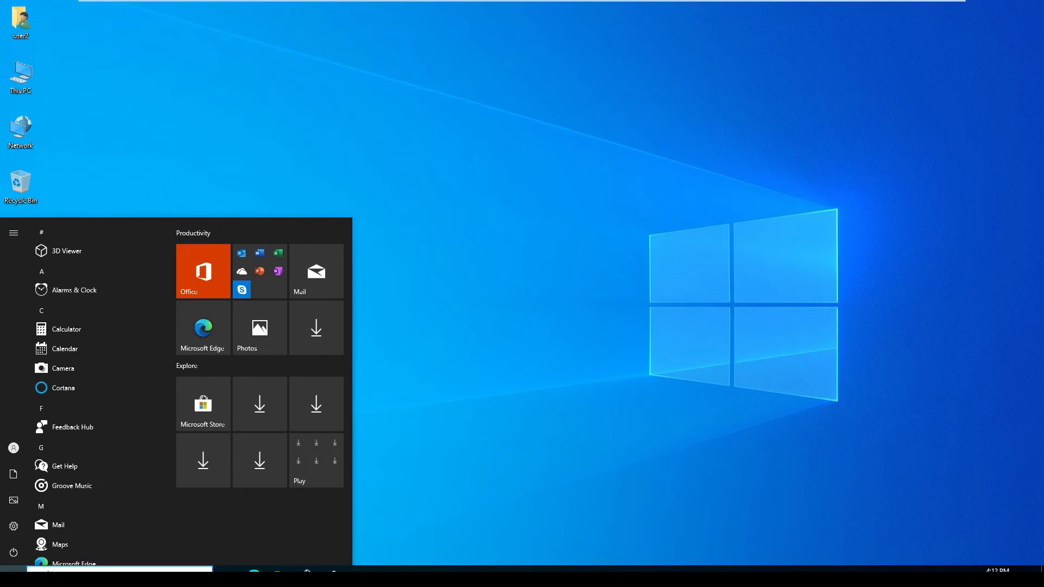
key("super+r")
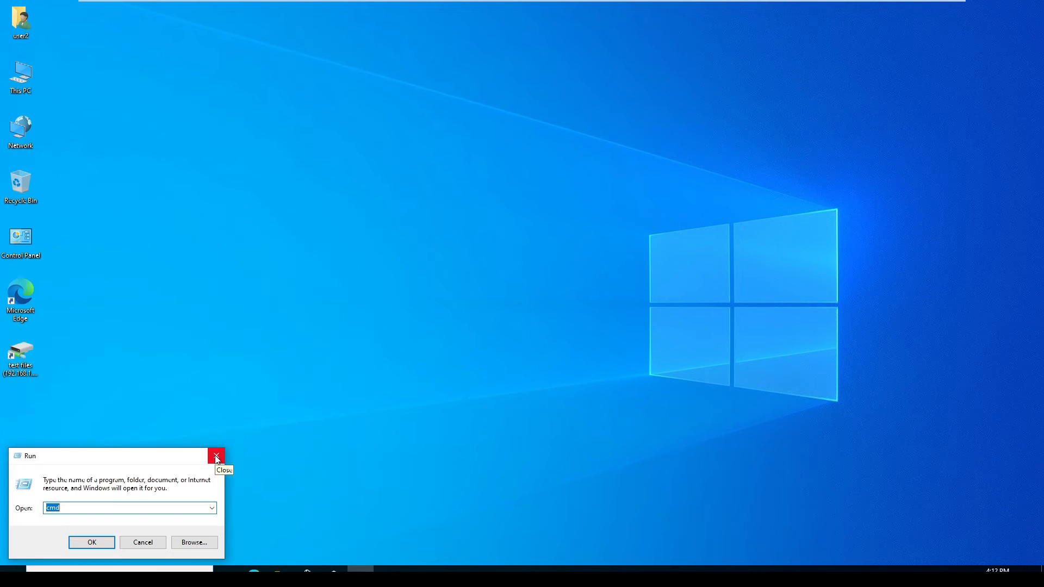
key("Return")
type("ping 192.168.")
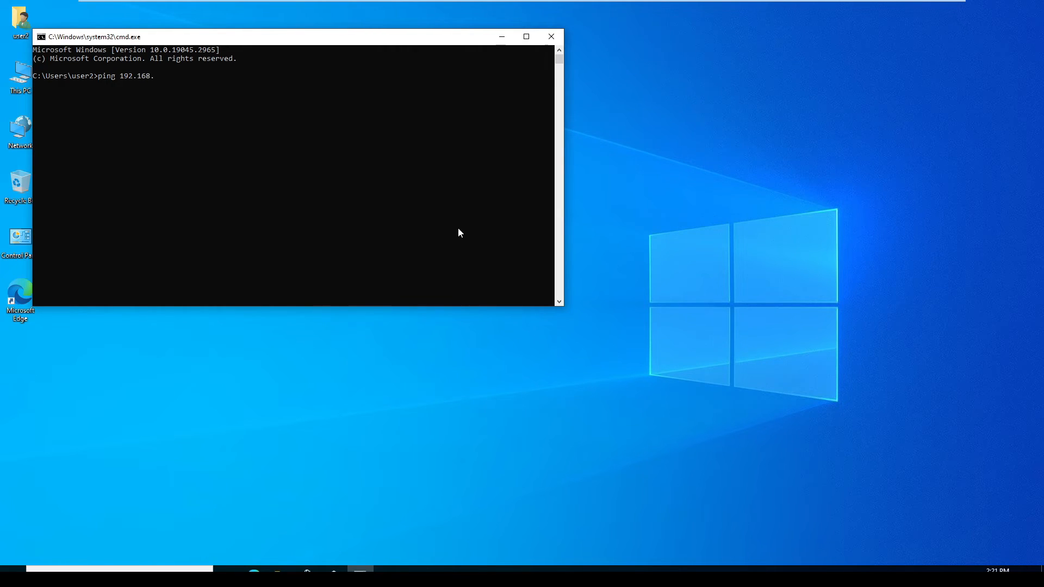
type("205")
key("Return")
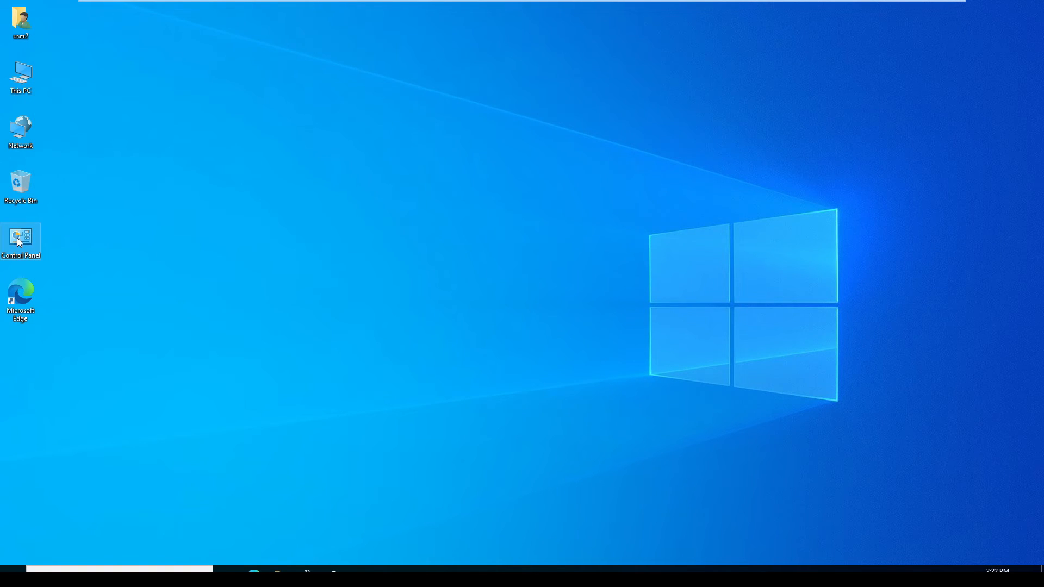
Start adding an unlisted printer from Devices and Printers, choosing to select a shared printer by name and browse the network
double_click(17, 237)
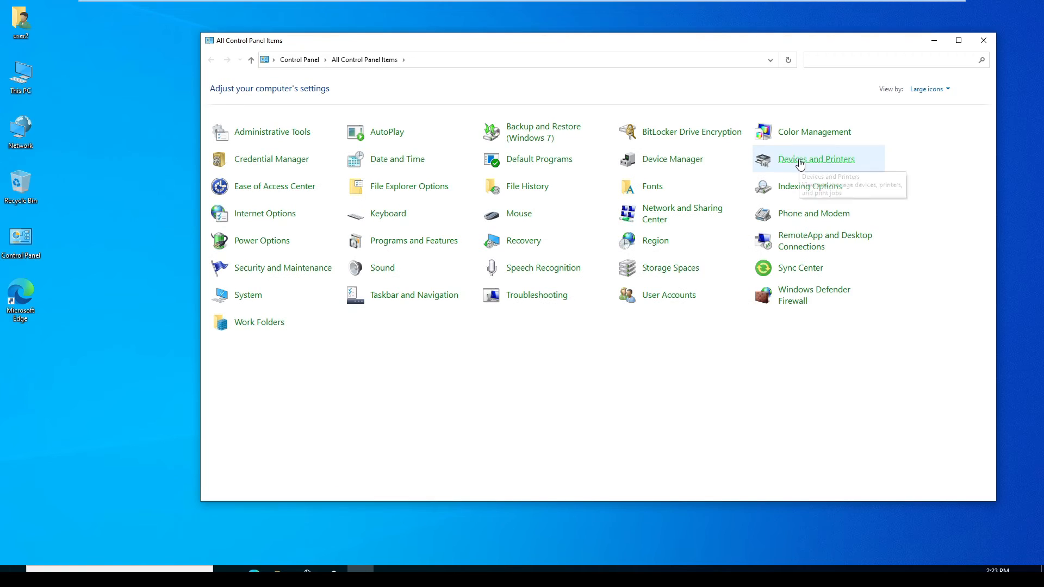
left_click(794, 160)
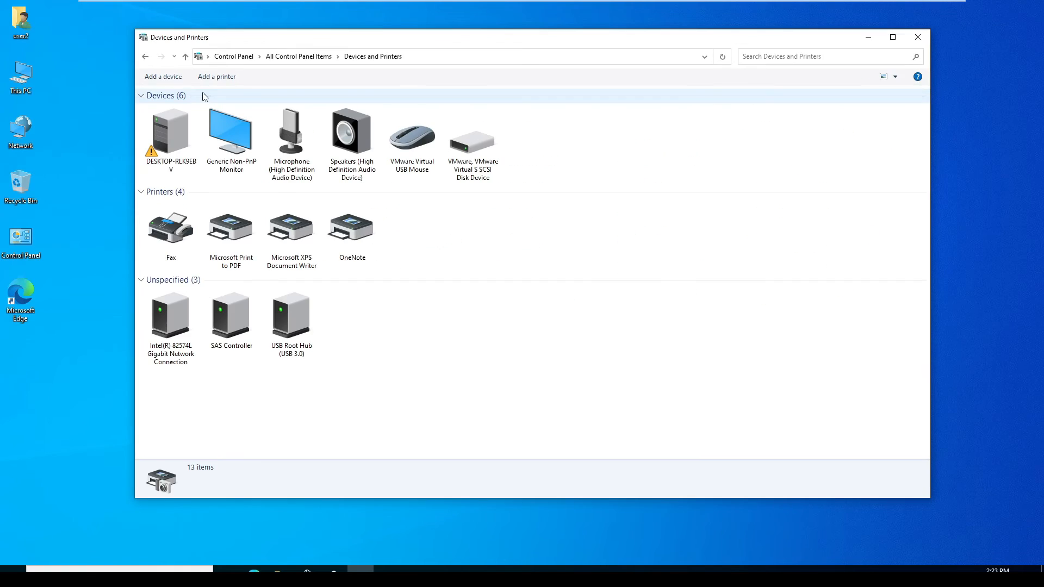
left_click(229, 78)
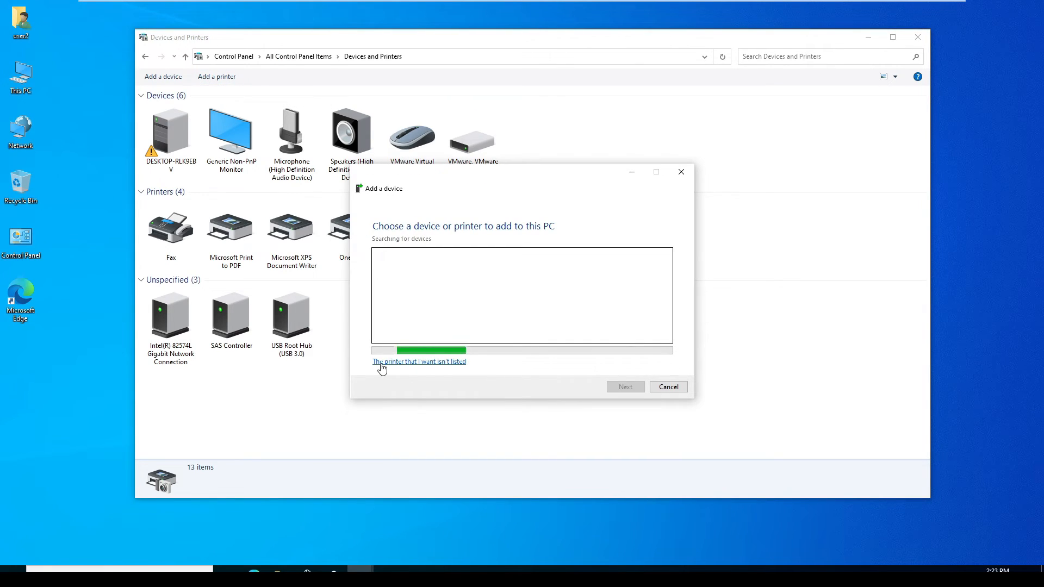
left_click(382, 362)
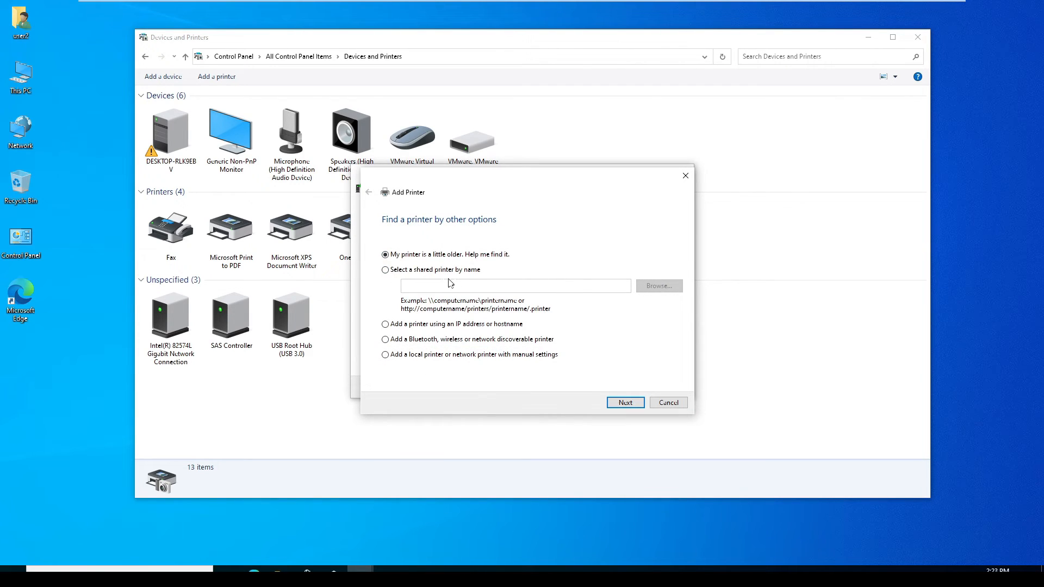
left_click(386, 271)
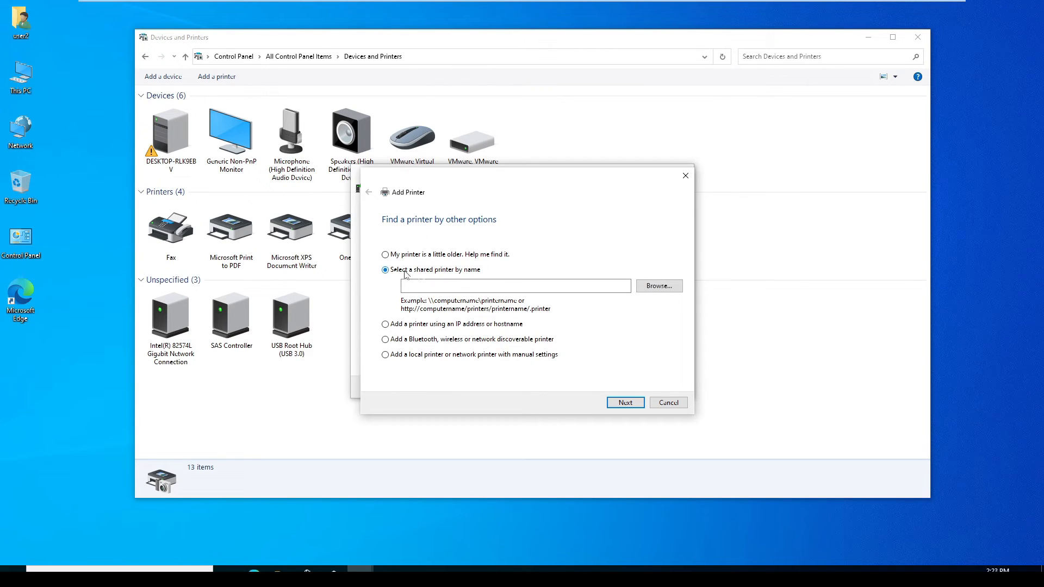
left_click(661, 286)
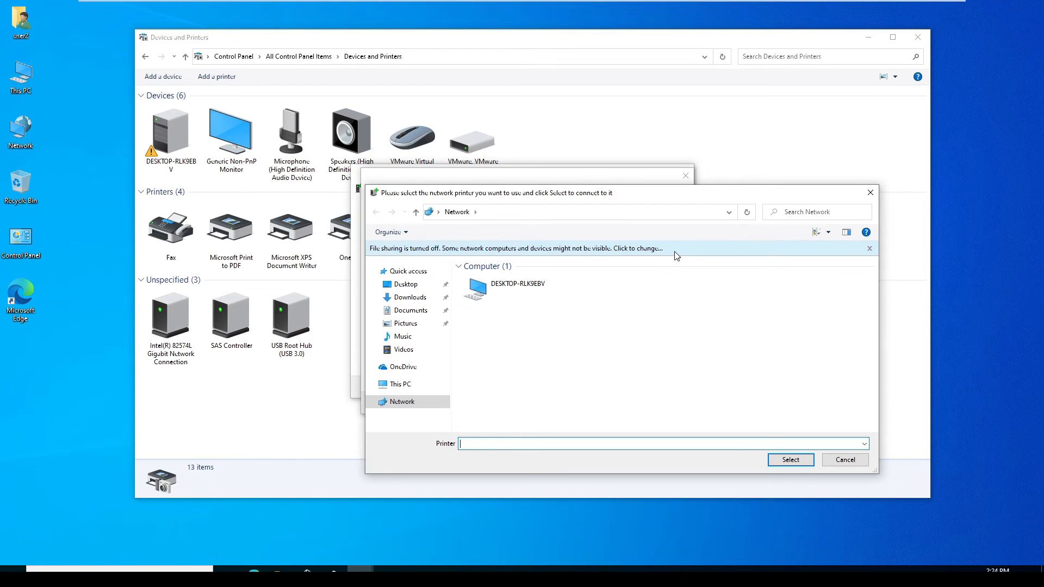
Turn on network discovery and file sharing from the network printer browser
left_click(653, 251)
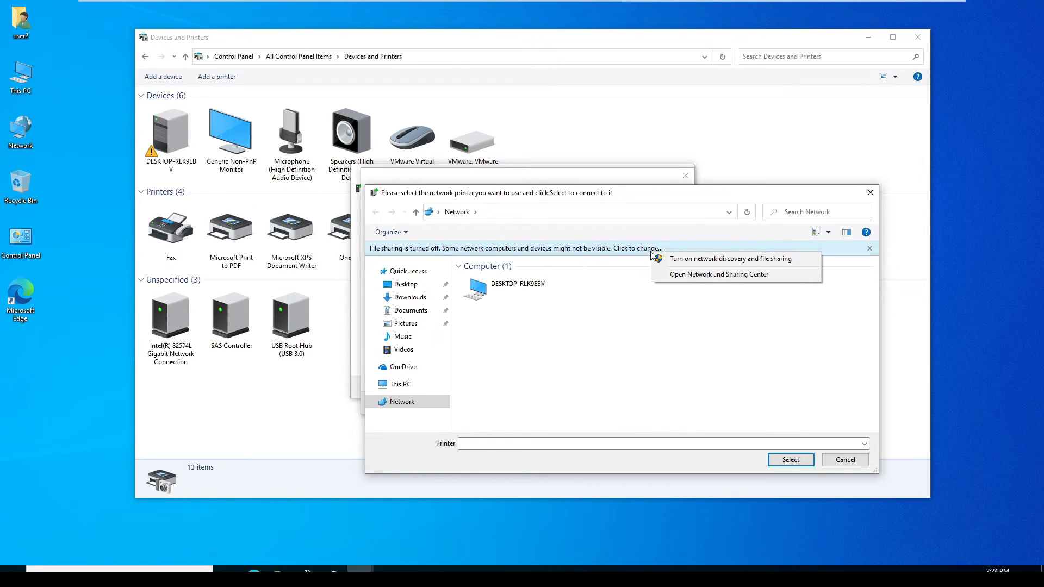
left_click(690, 260)
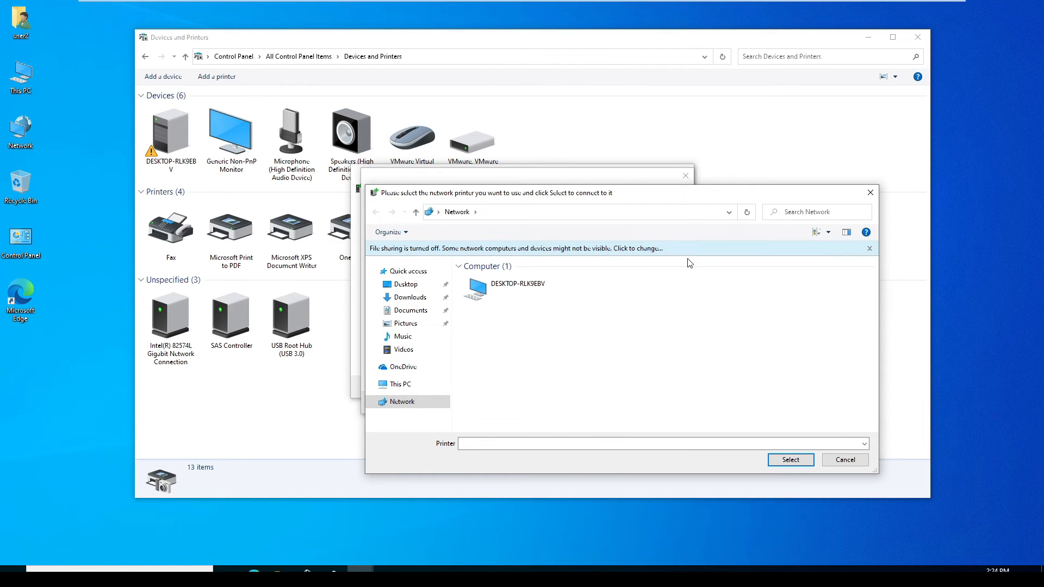
left_click_drag(684, 204, 643, 118)
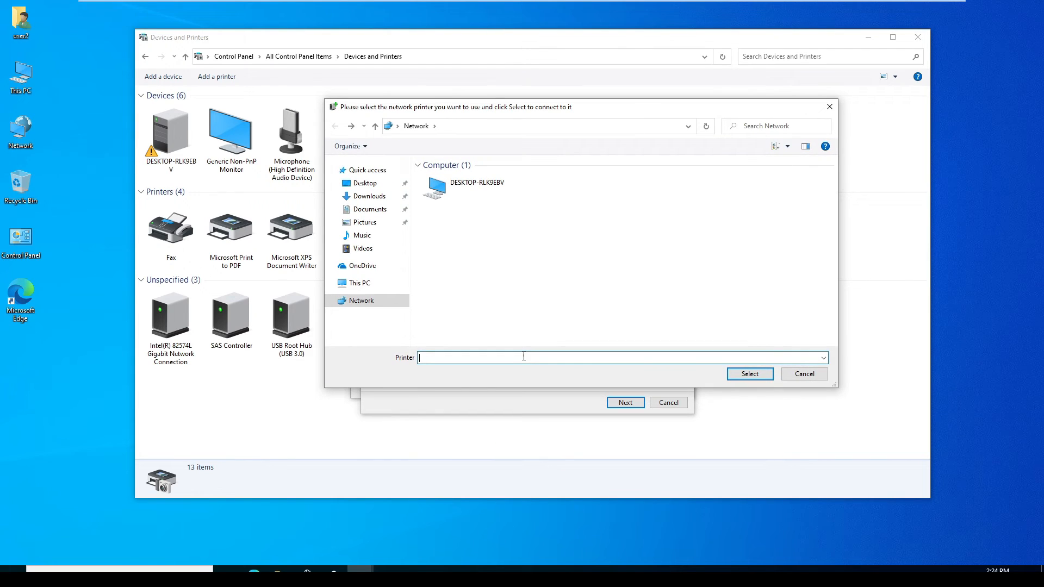
Browse to \\192.168.1.205 and select the shared printer HP LaserJet Pro MFP M127-M128 PCLmS 192.168.1.205
type("\\\\")
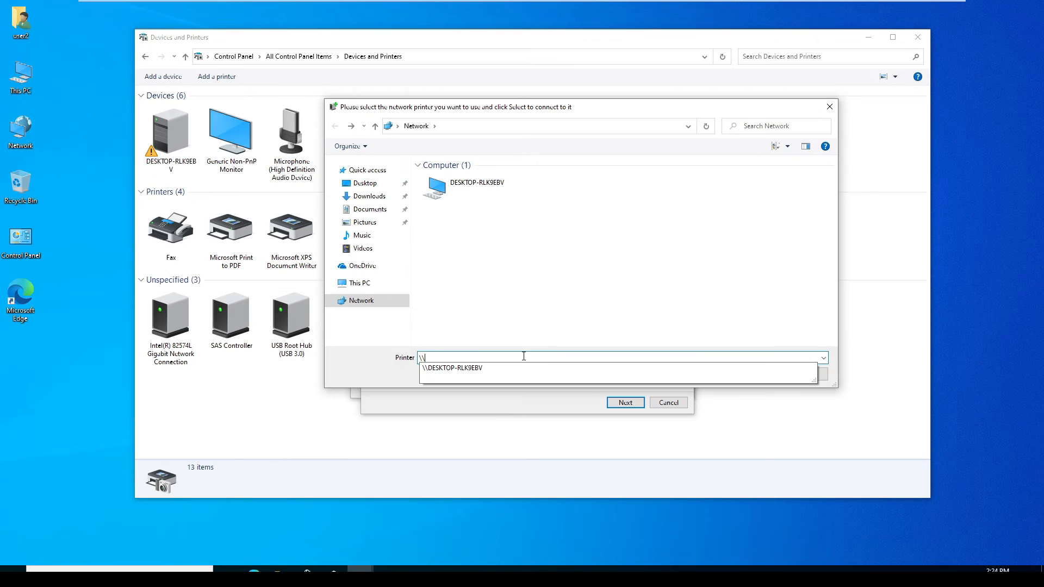
type("192.168.1.205")
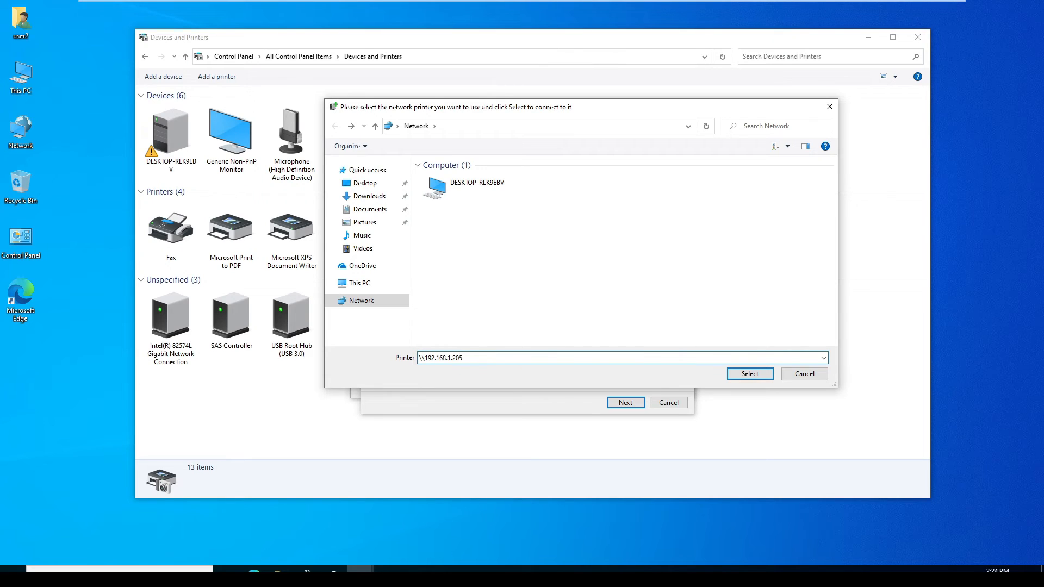
left_click(749, 375)
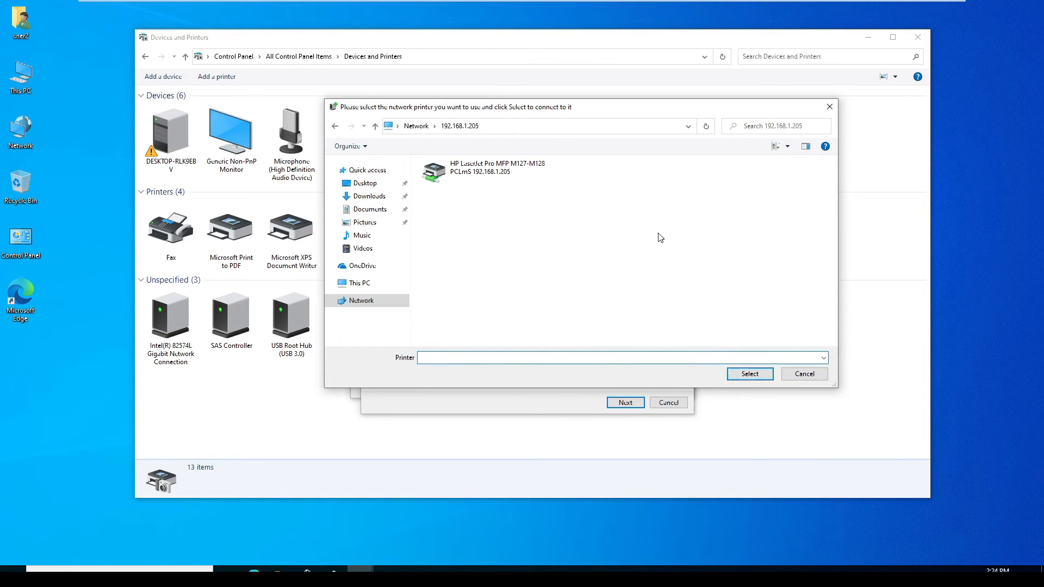
left_click(468, 173)
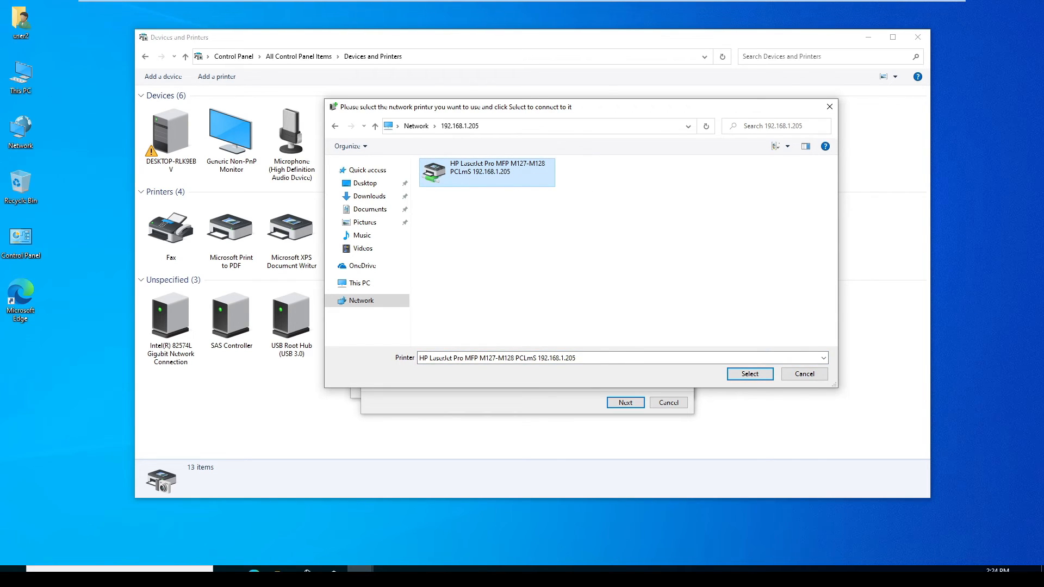
left_click(750, 374)
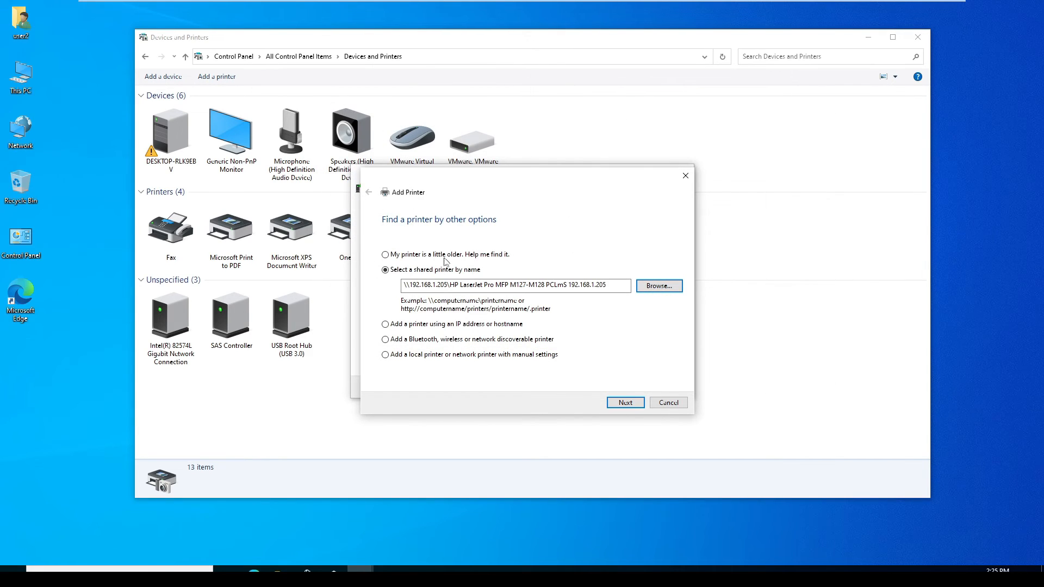
Connect to the selected HP LaserJet printer, install its driver and continue through the Add Printer wizard
left_click(624, 403)
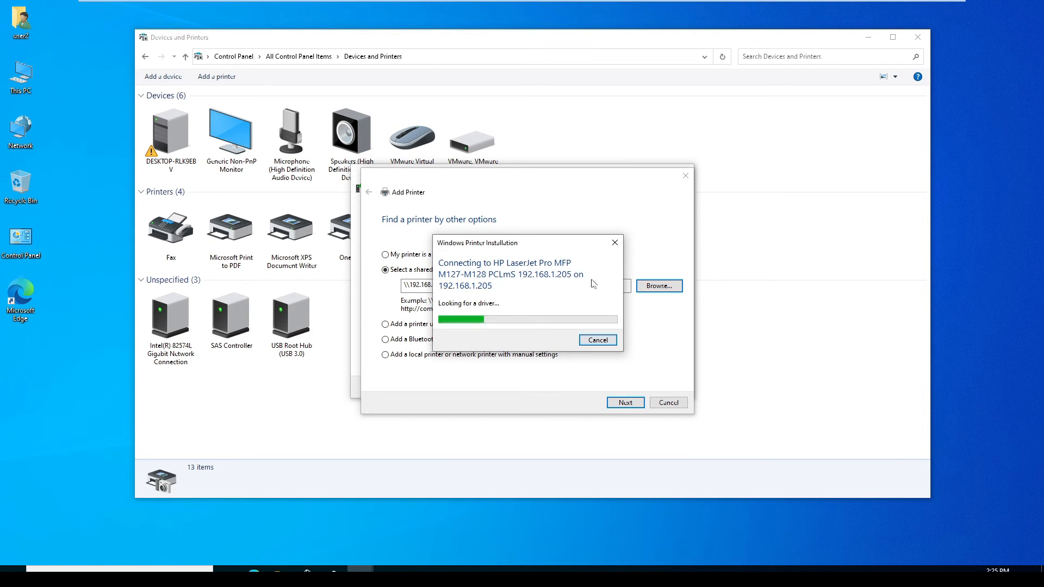
left_click_drag(544, 242, 789, 101)
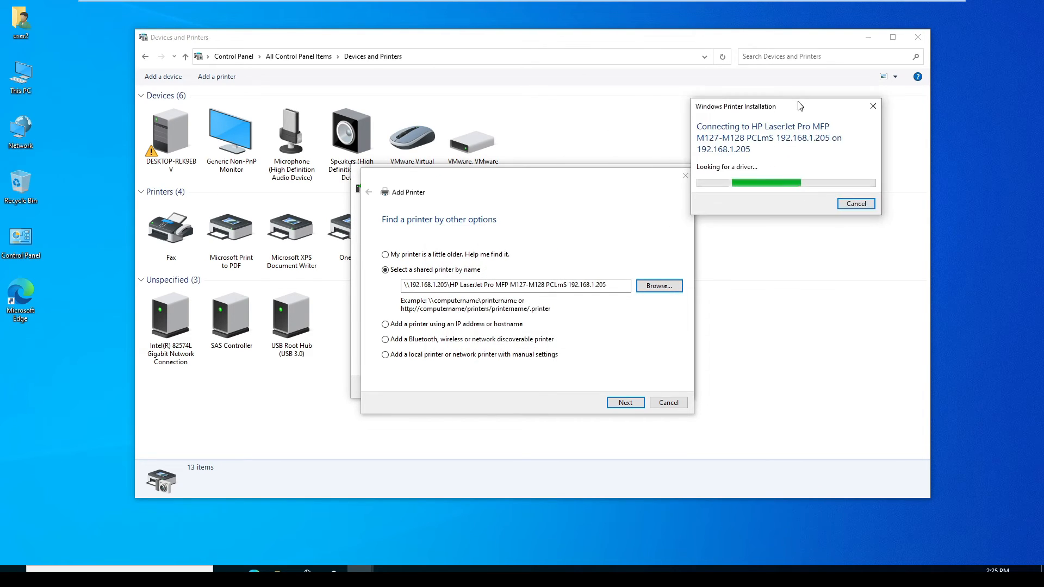
left_click(466, 356)
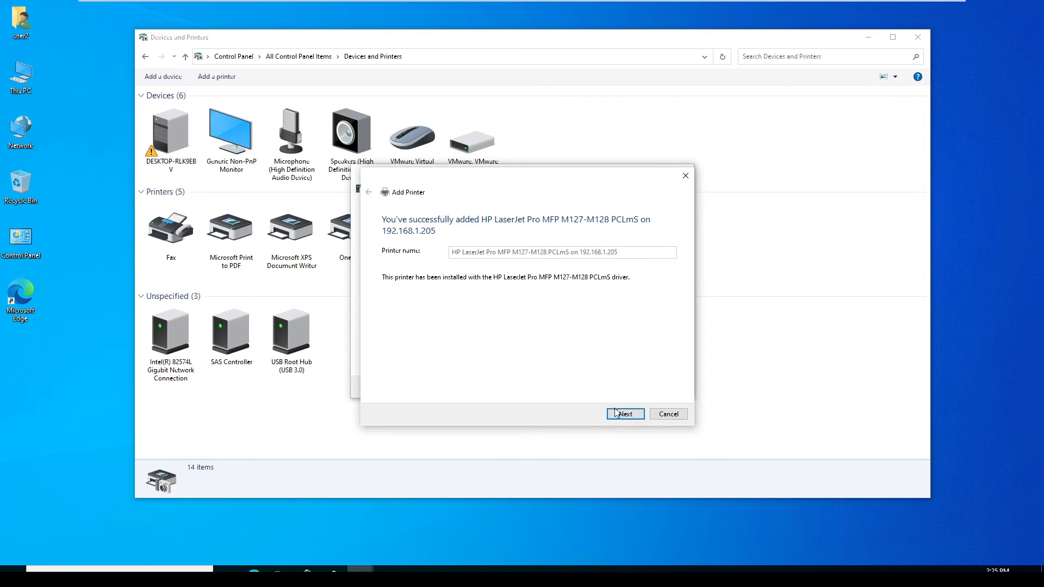
left_click(620, 414)
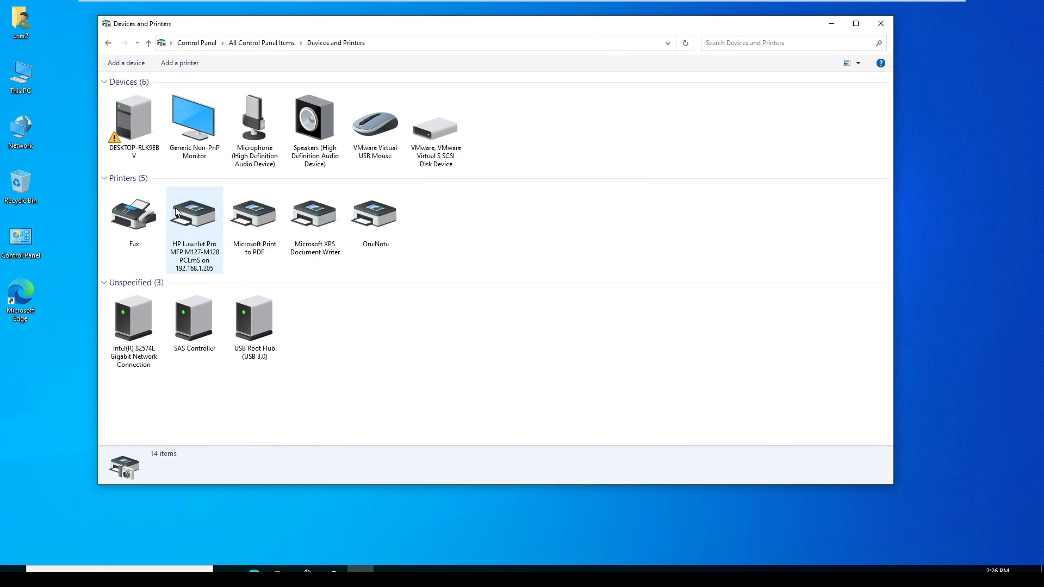
Set the HP LaserJet Pro MFP M127-M128 network printer as the default printer and accept the prompt
left_click(194, 226)
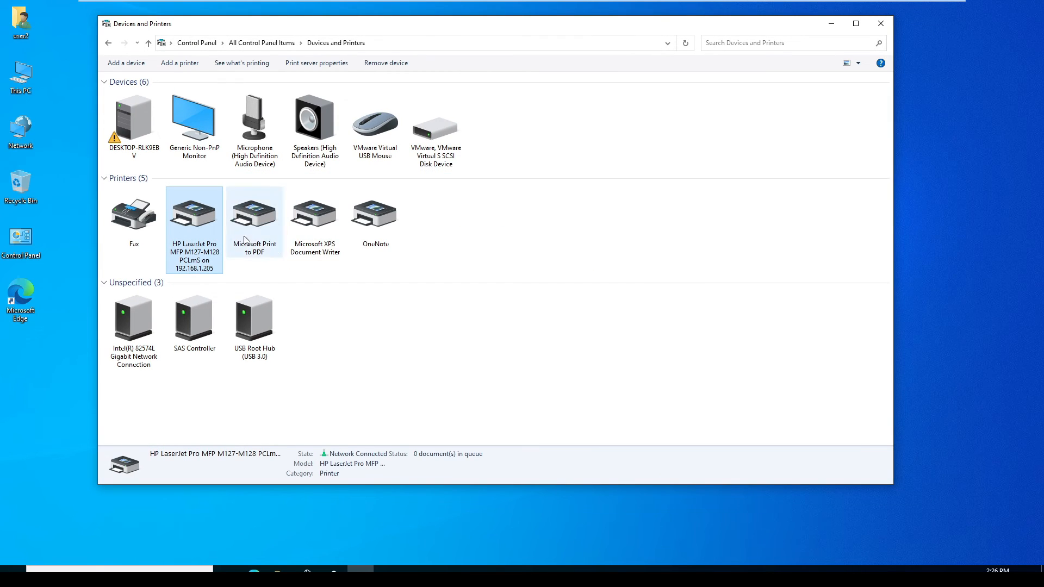
right_click(191, 216)
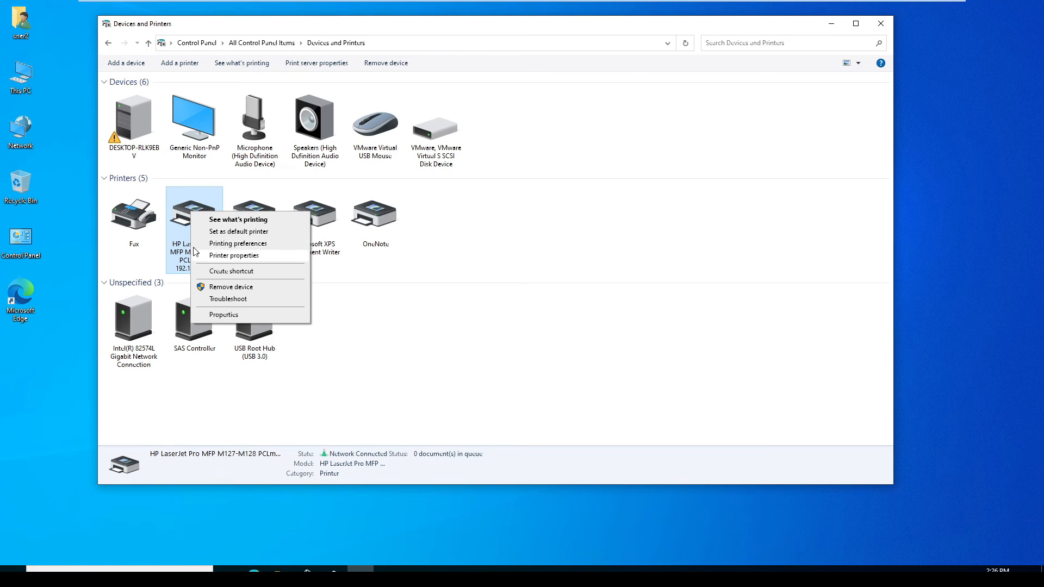
left_click(223, 232)
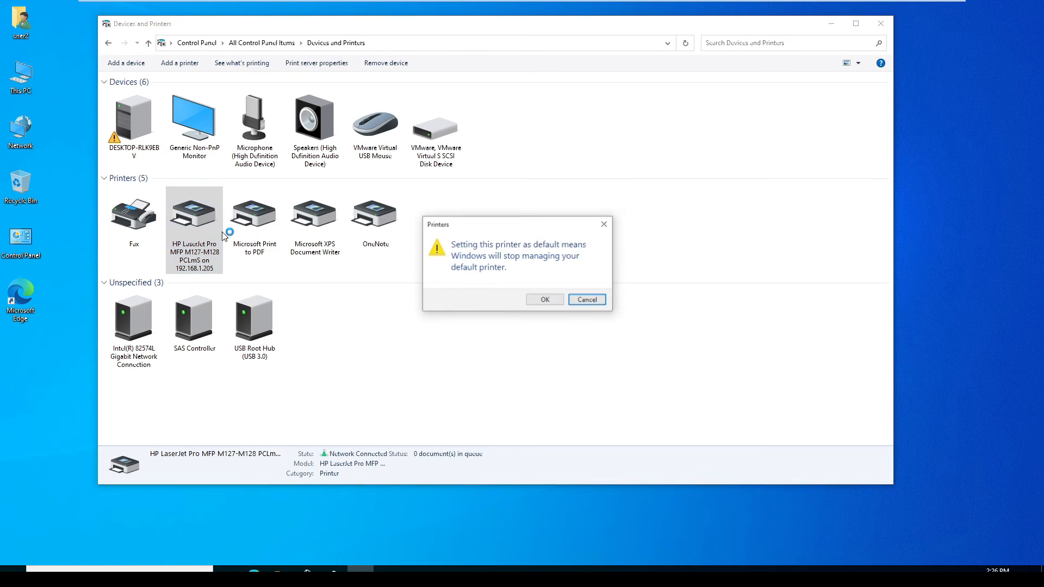
left_click(544, 301)
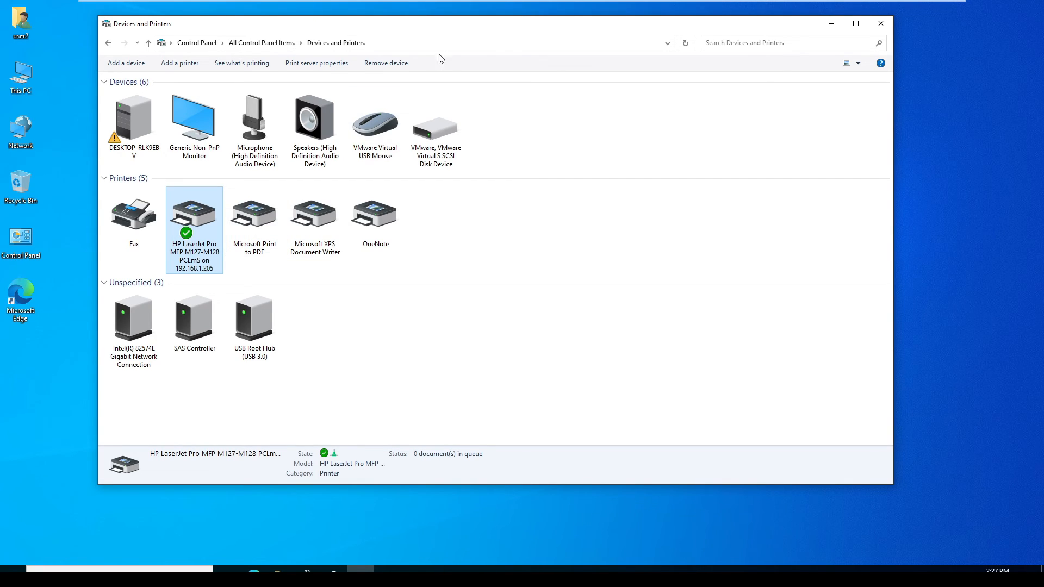
left_click_drag(441, 33, 562, 52)
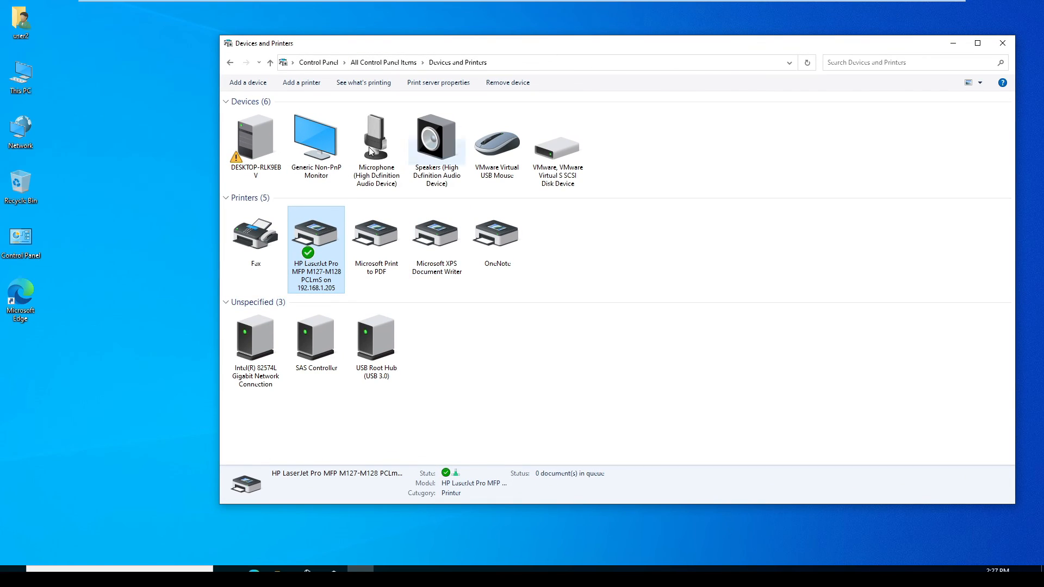
left_click_drag(531, 49, 412, 47)
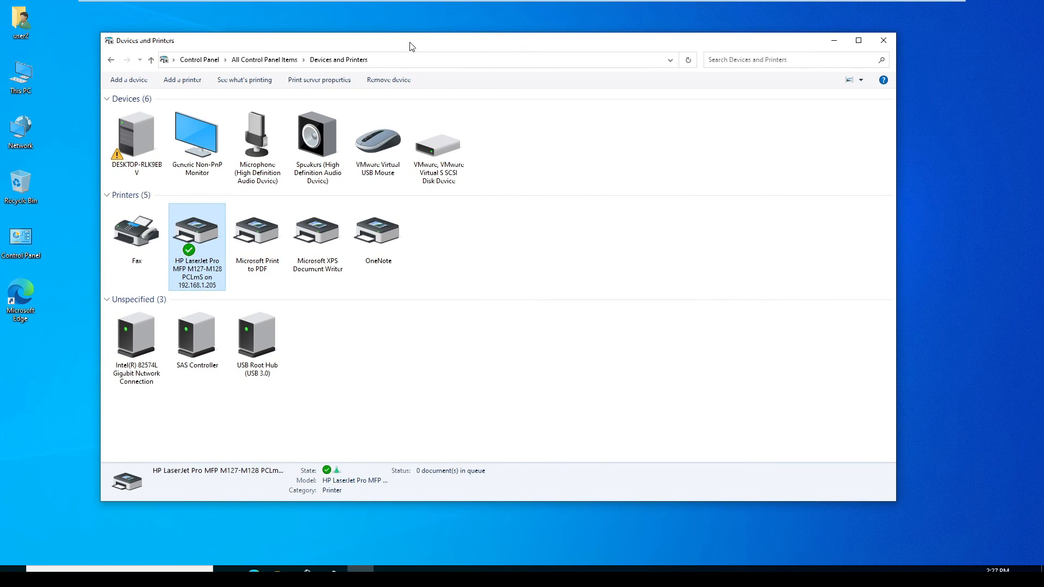
key("super+r")
key("Escape")
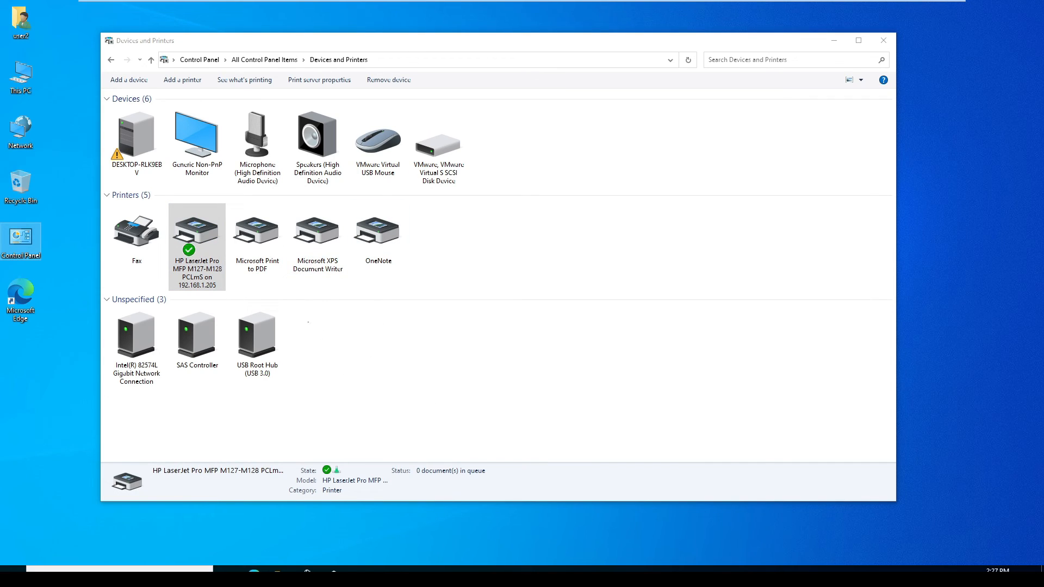
Open the HP LaserJet printer's properties and print a test page
right_click(196, 237)
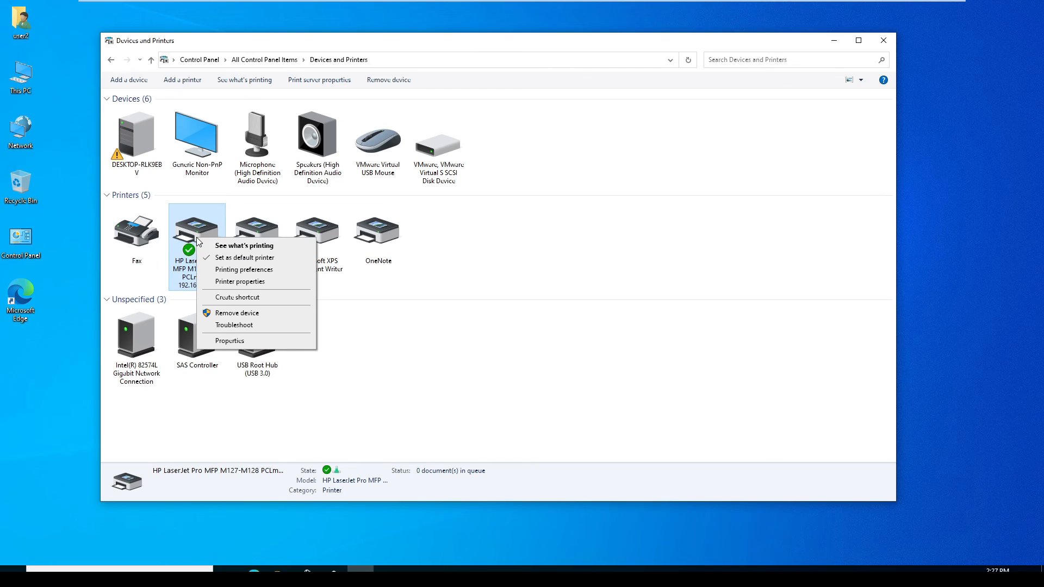
left_click(255, 282)
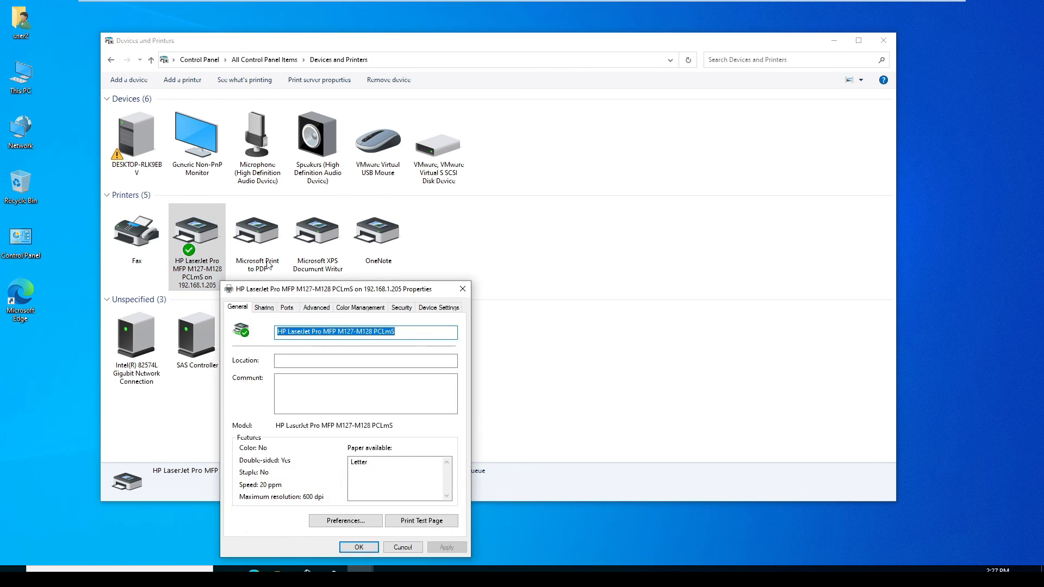
left_click_drag(326, 289, 594, 217)
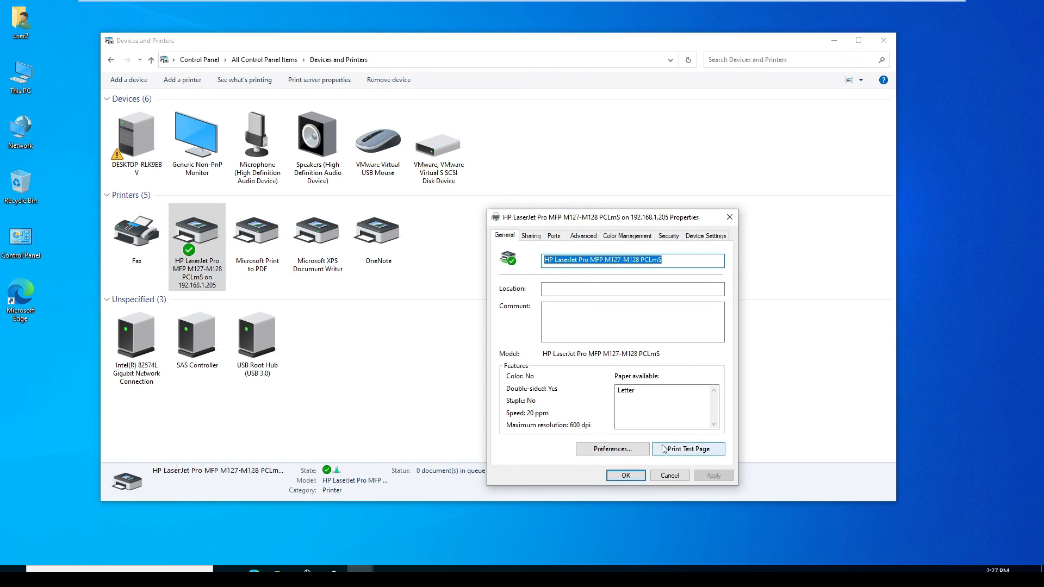
left_click(689, 451)
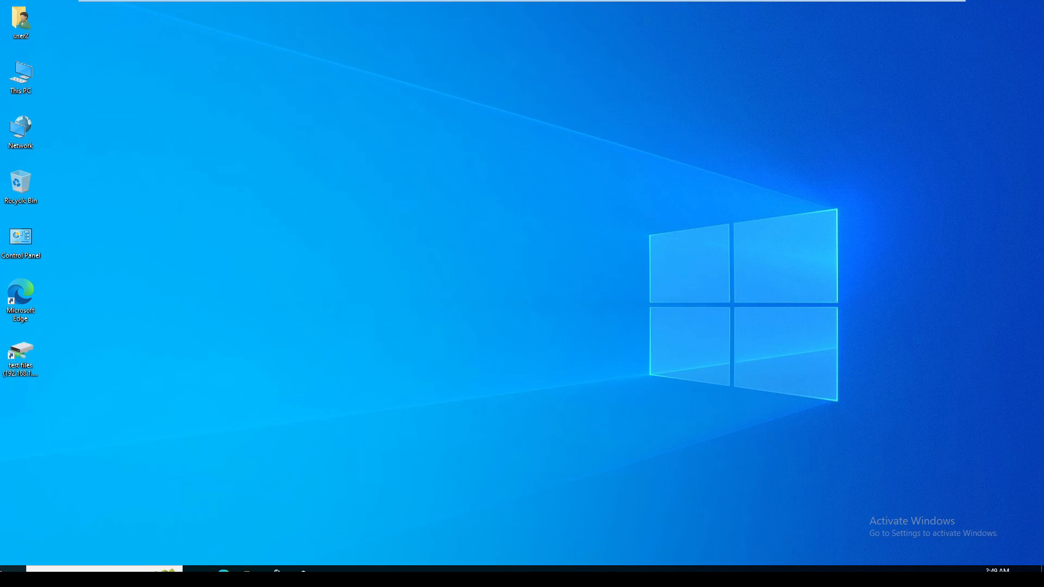
Search for word, launch WordPad and maximize its window
left_click(2, 571)
type("word")
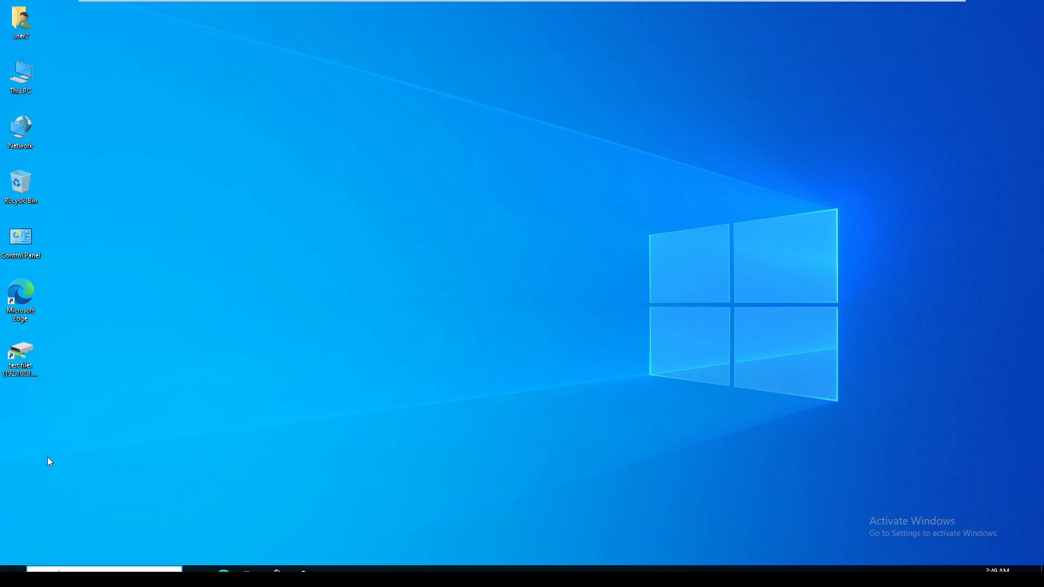
left_click(87, 279)
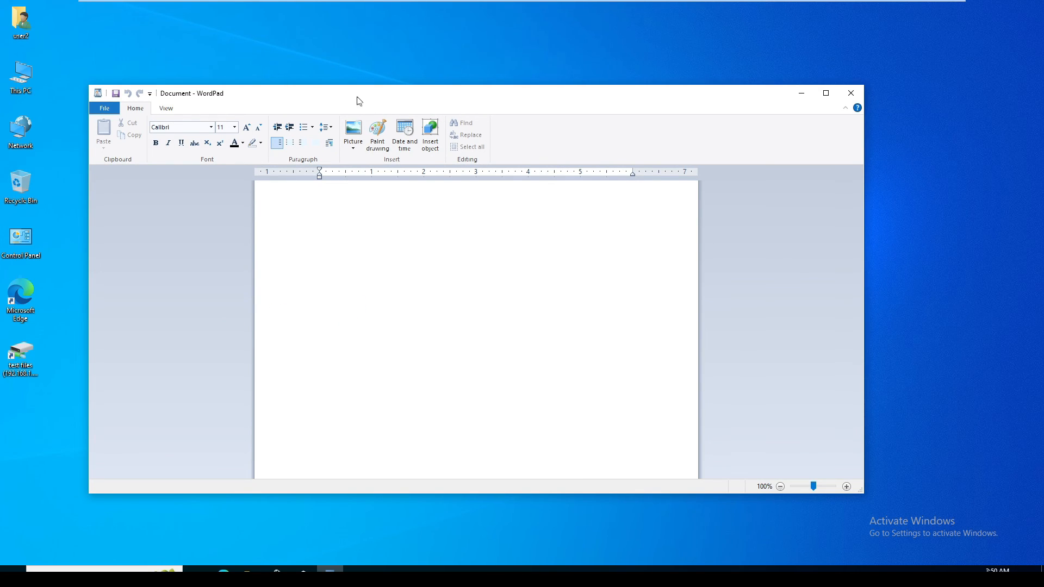
double_click(385, 100)
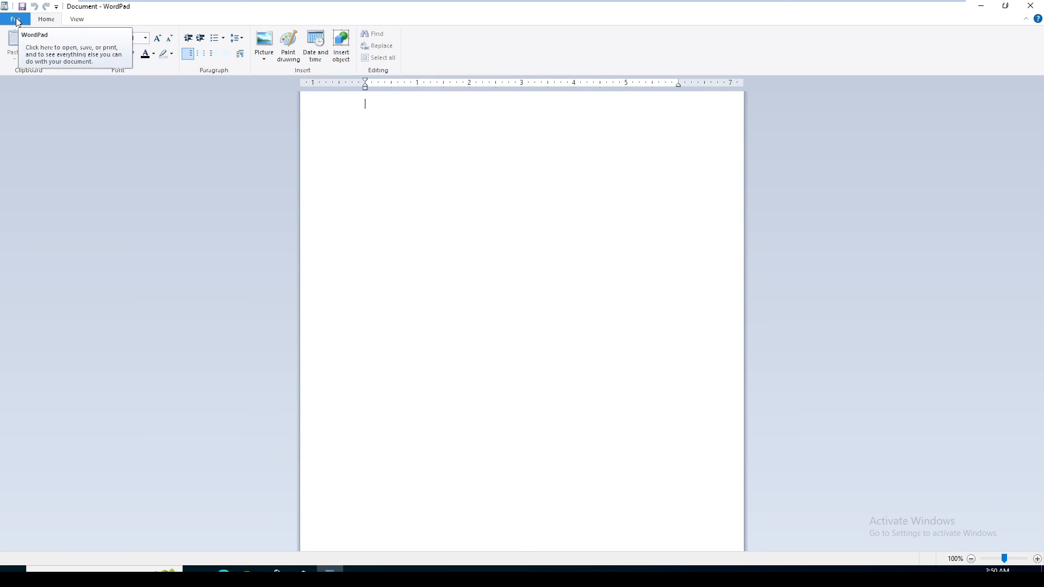
Write "test print" in Calibri size 80 in the blank document, with empty lines above it
key("Return")
key("Return")
key("Return")
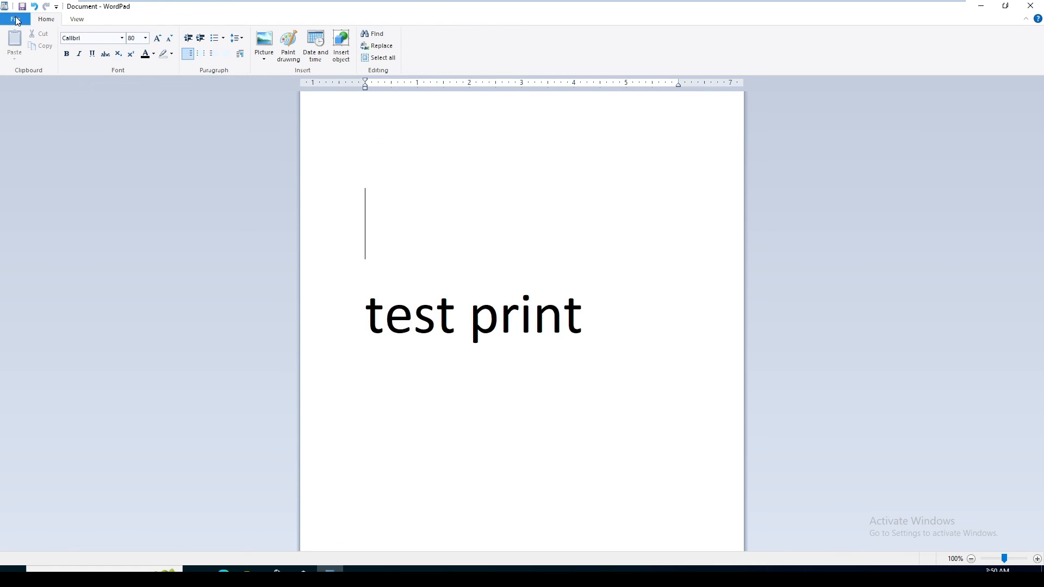
Open the print settings for the "test print" document
left_click(16, 19)
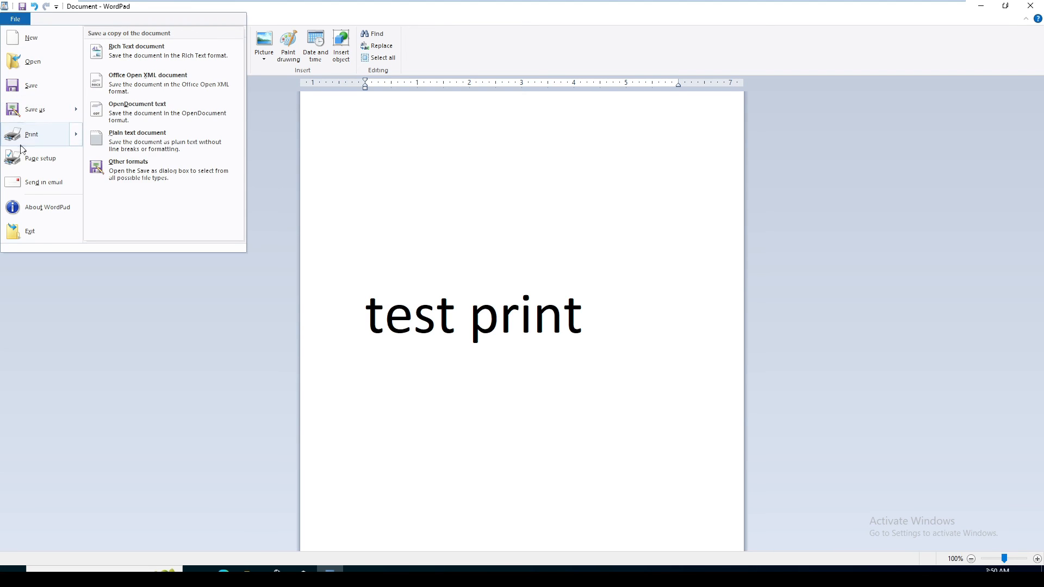
left_click(39, 135)
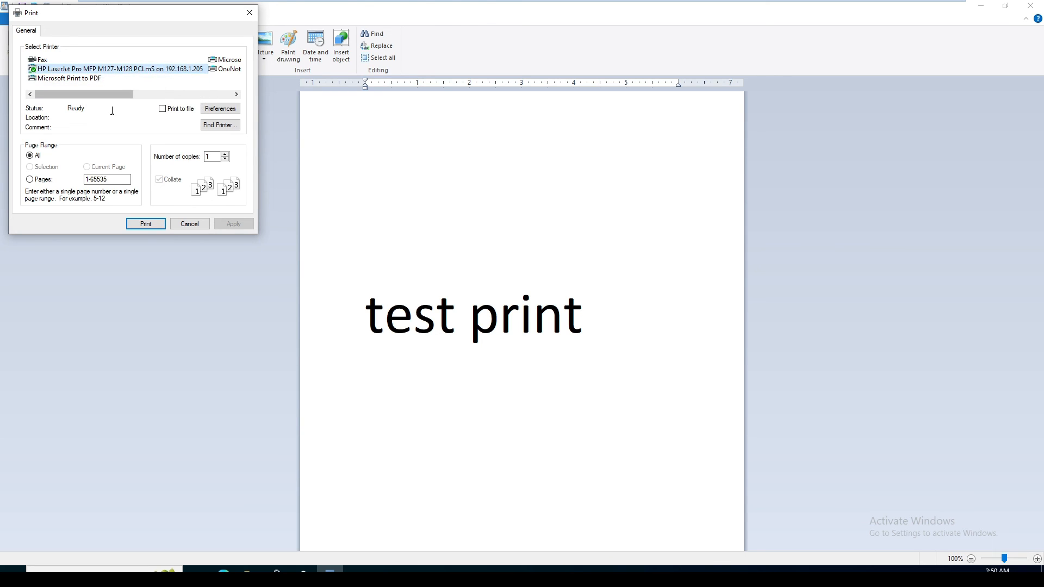
Open Devices and Printers from Control Panel beside the print dialog and check the HP LaserJet Pro MFP M127-M128 printer's default setting
key("super+r")
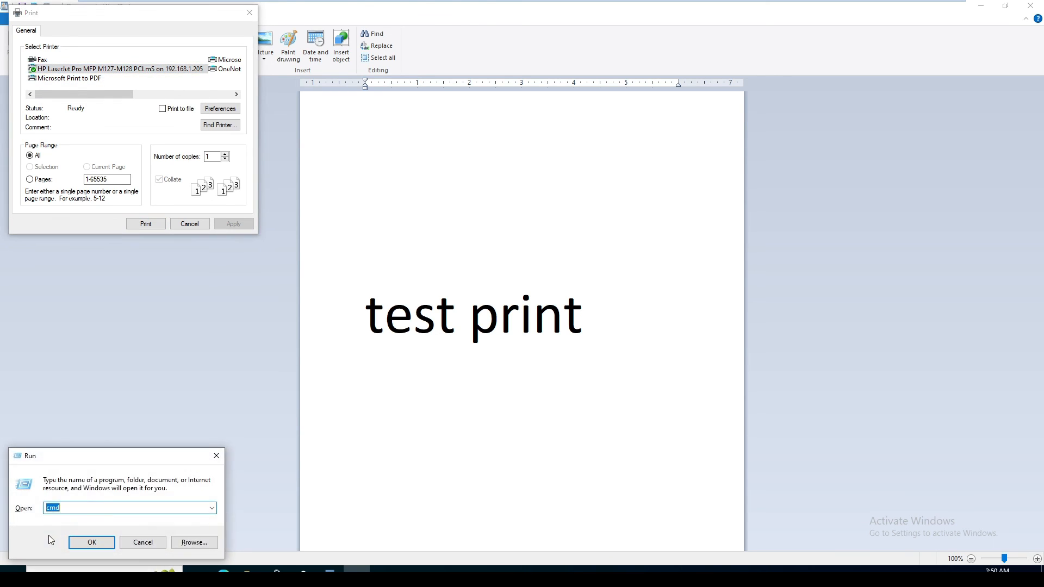
type("control")
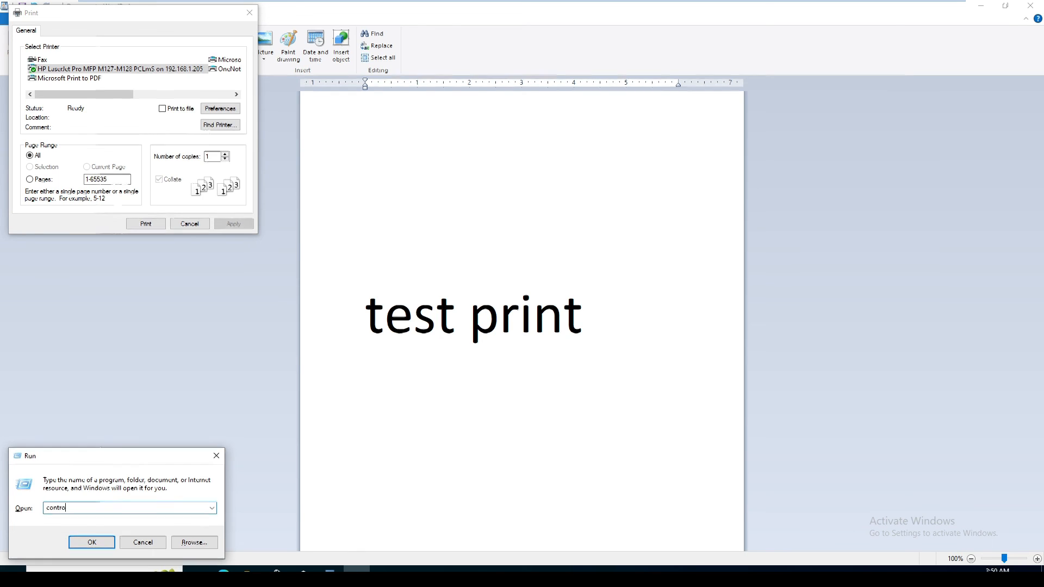
key("Return")
left_click_drag(438, 41, 684, 85)
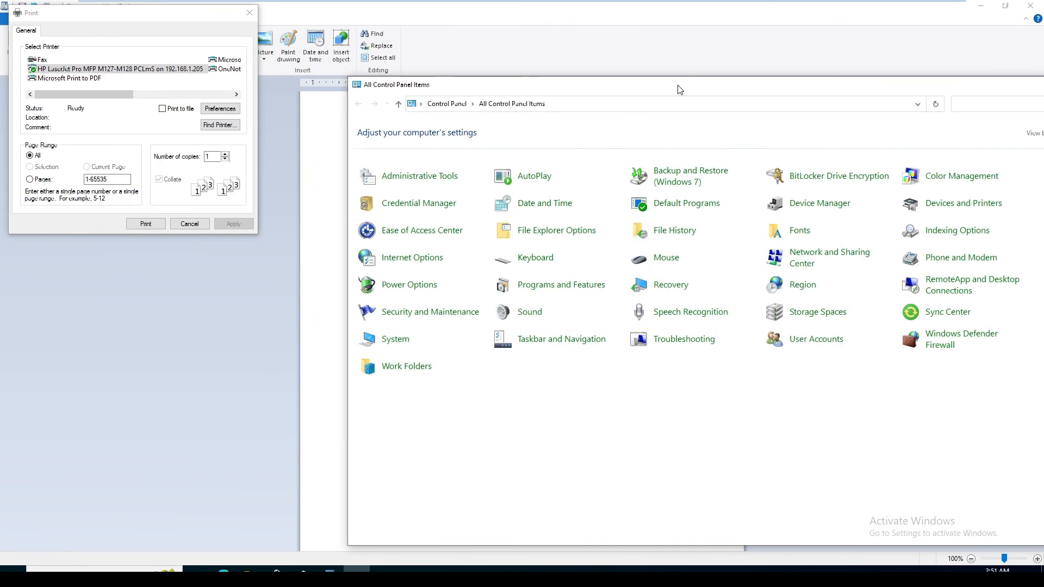
left_click(598, 76)
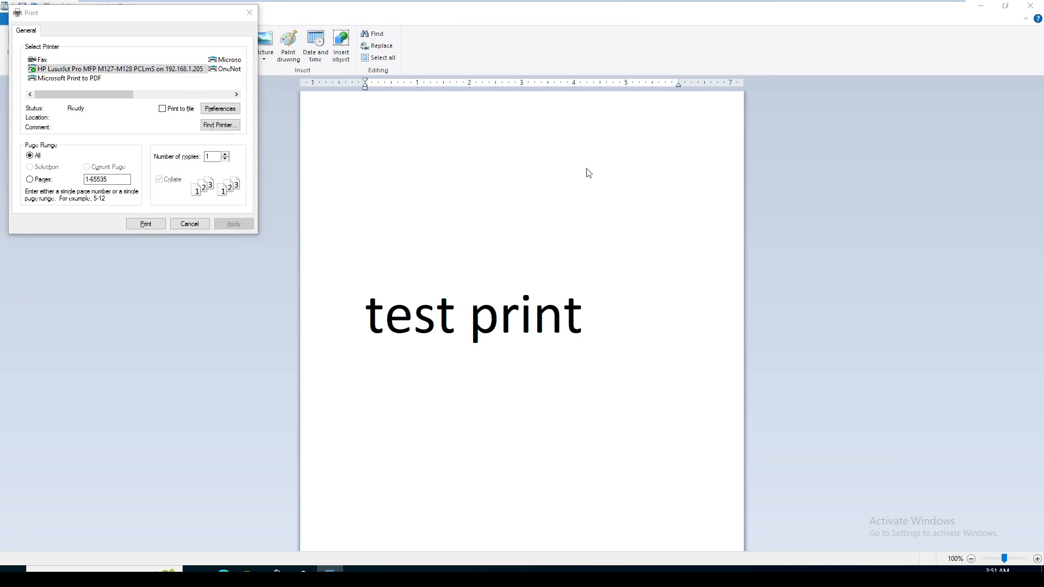
key("alt+Tab")
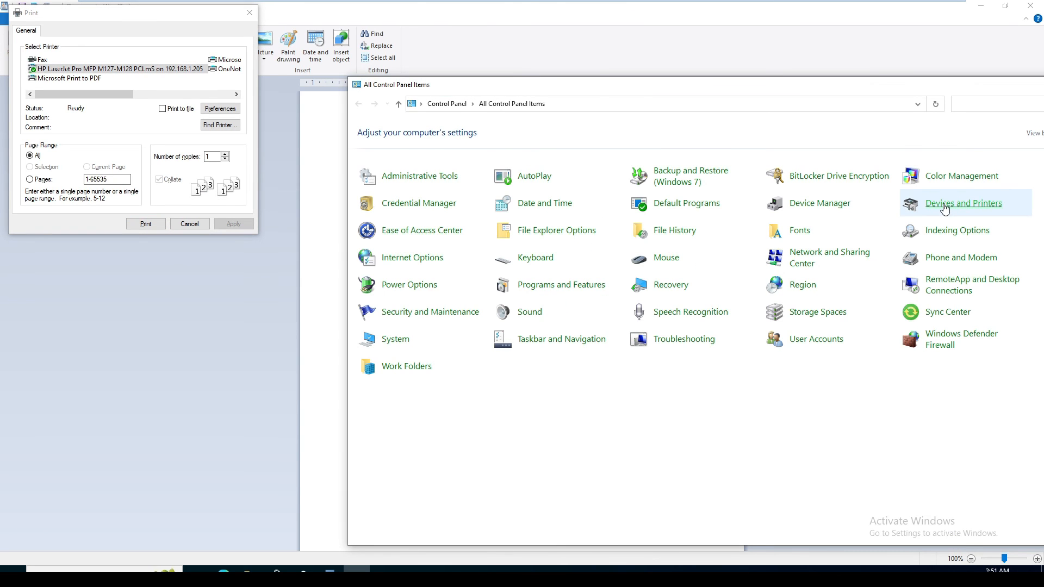
left_click(945, 207)
right_click(433, 279)
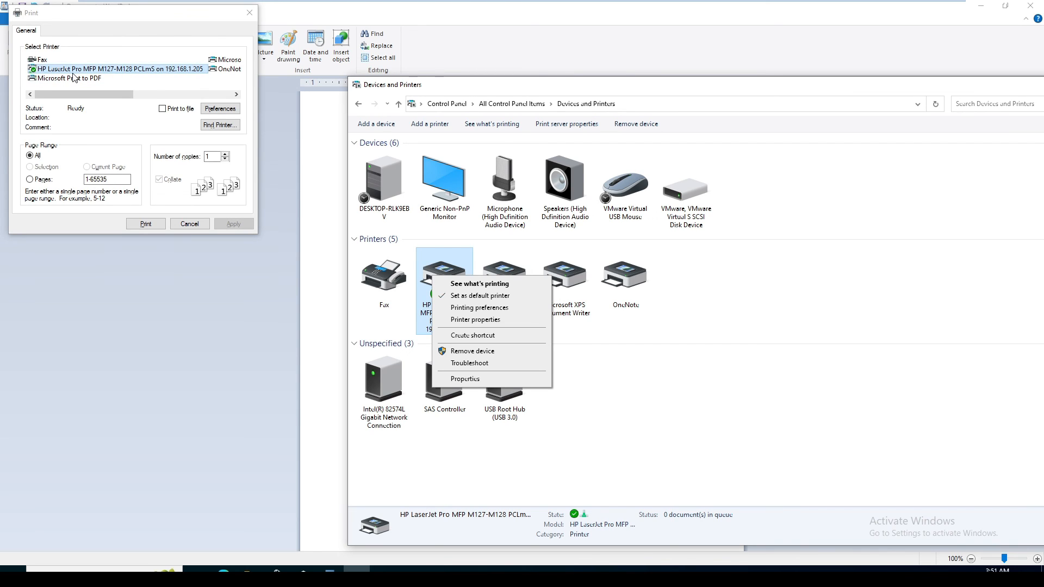
Return to WordPad's print dialog and print one copy of all pages on the HP LaserJet Pro MFP M127-M128
left_click(133, 126)
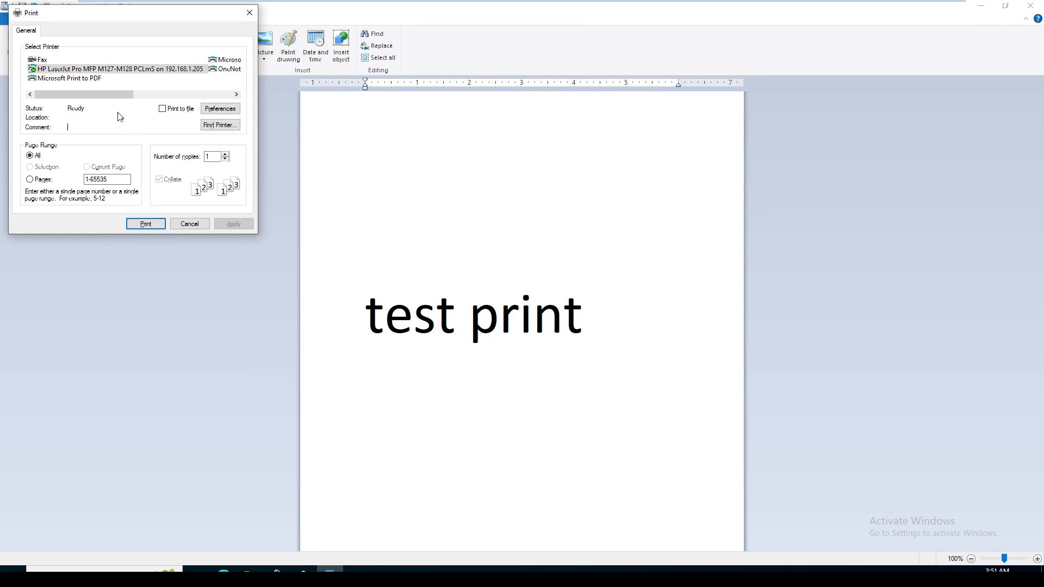
left_click(150, 229)
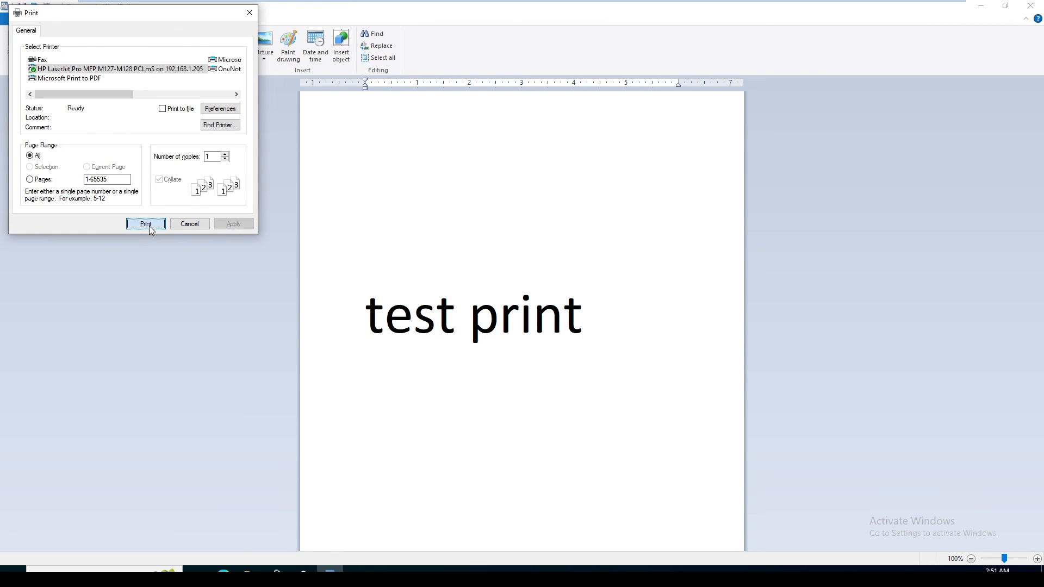